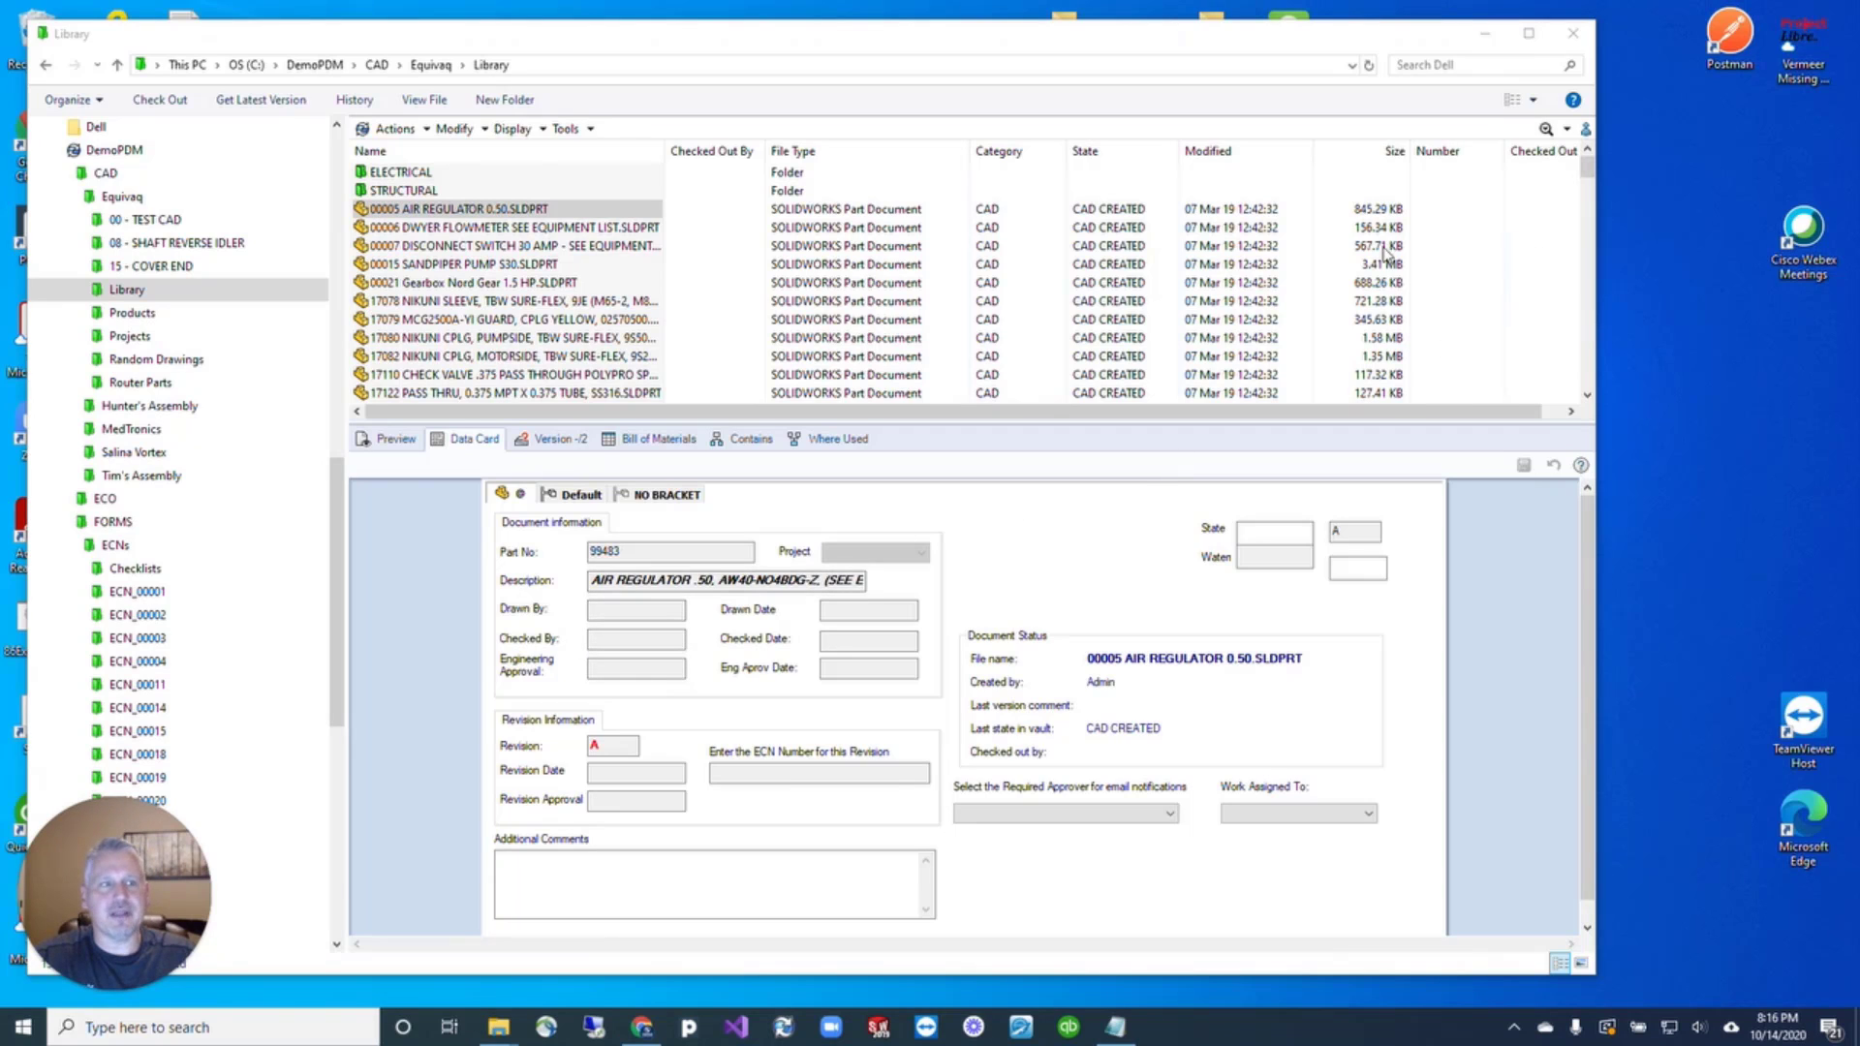
Launch PDM Administration and select the DemoPDM vault's Explorer View column set
{"action": "left_click", "coordinate": [1533, 100]}
{"action": "left_click", "coordinate": [1025, 310]}
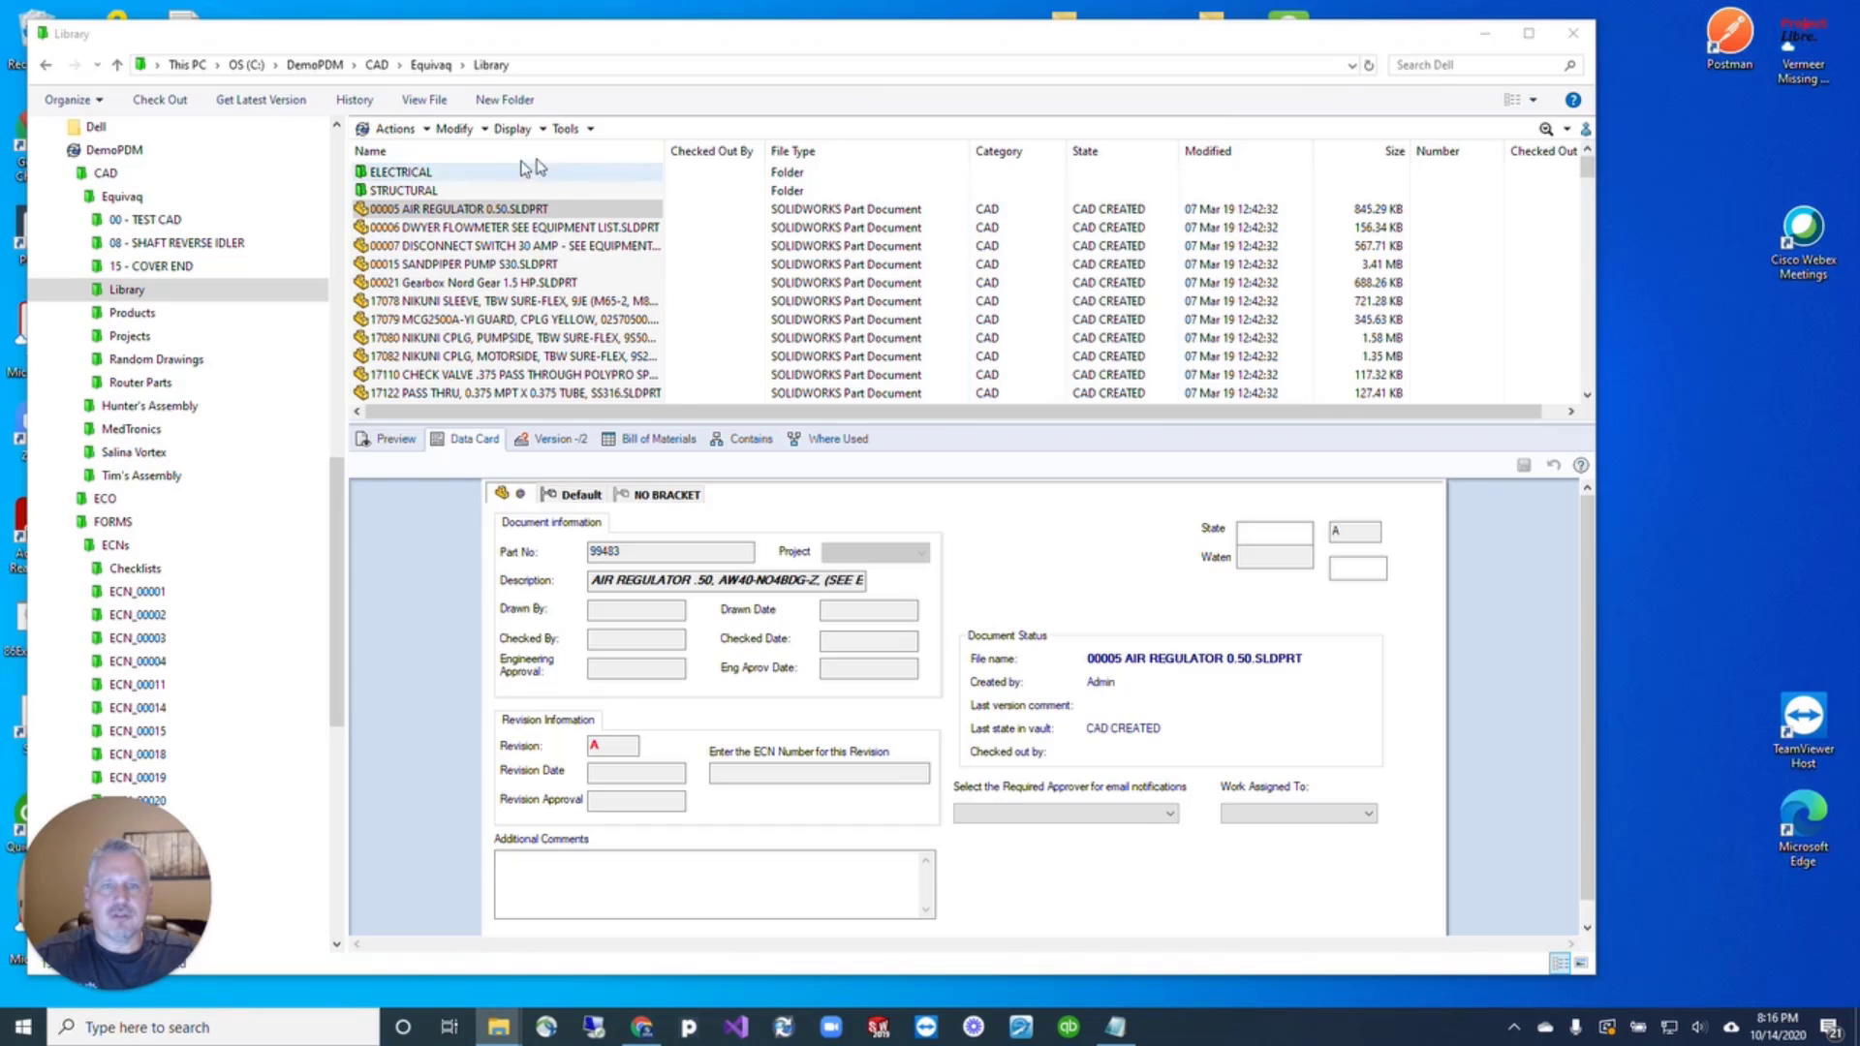
{"action": "left_click", "coordinate": [567, 129]}
{"action": "left_click", "coordinate": [590, 129]}
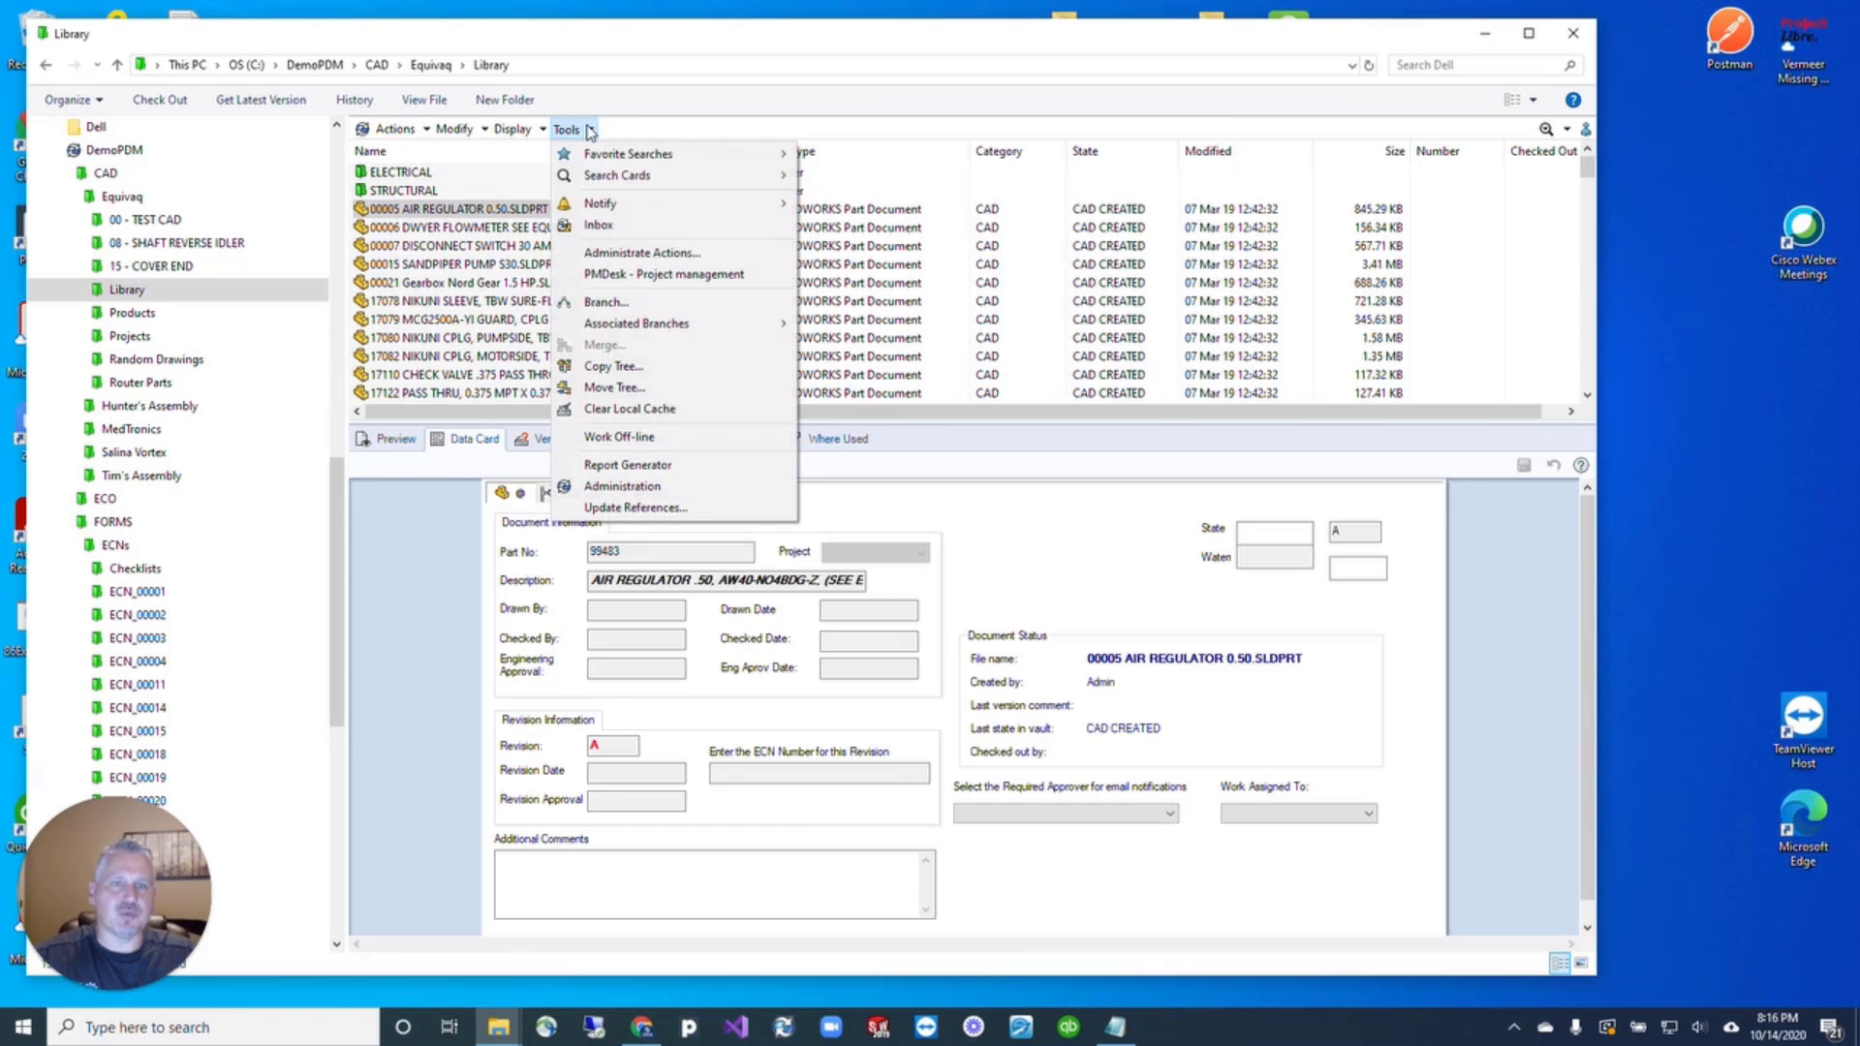
{"action": "left_click", "coordinate": [625, 486]}
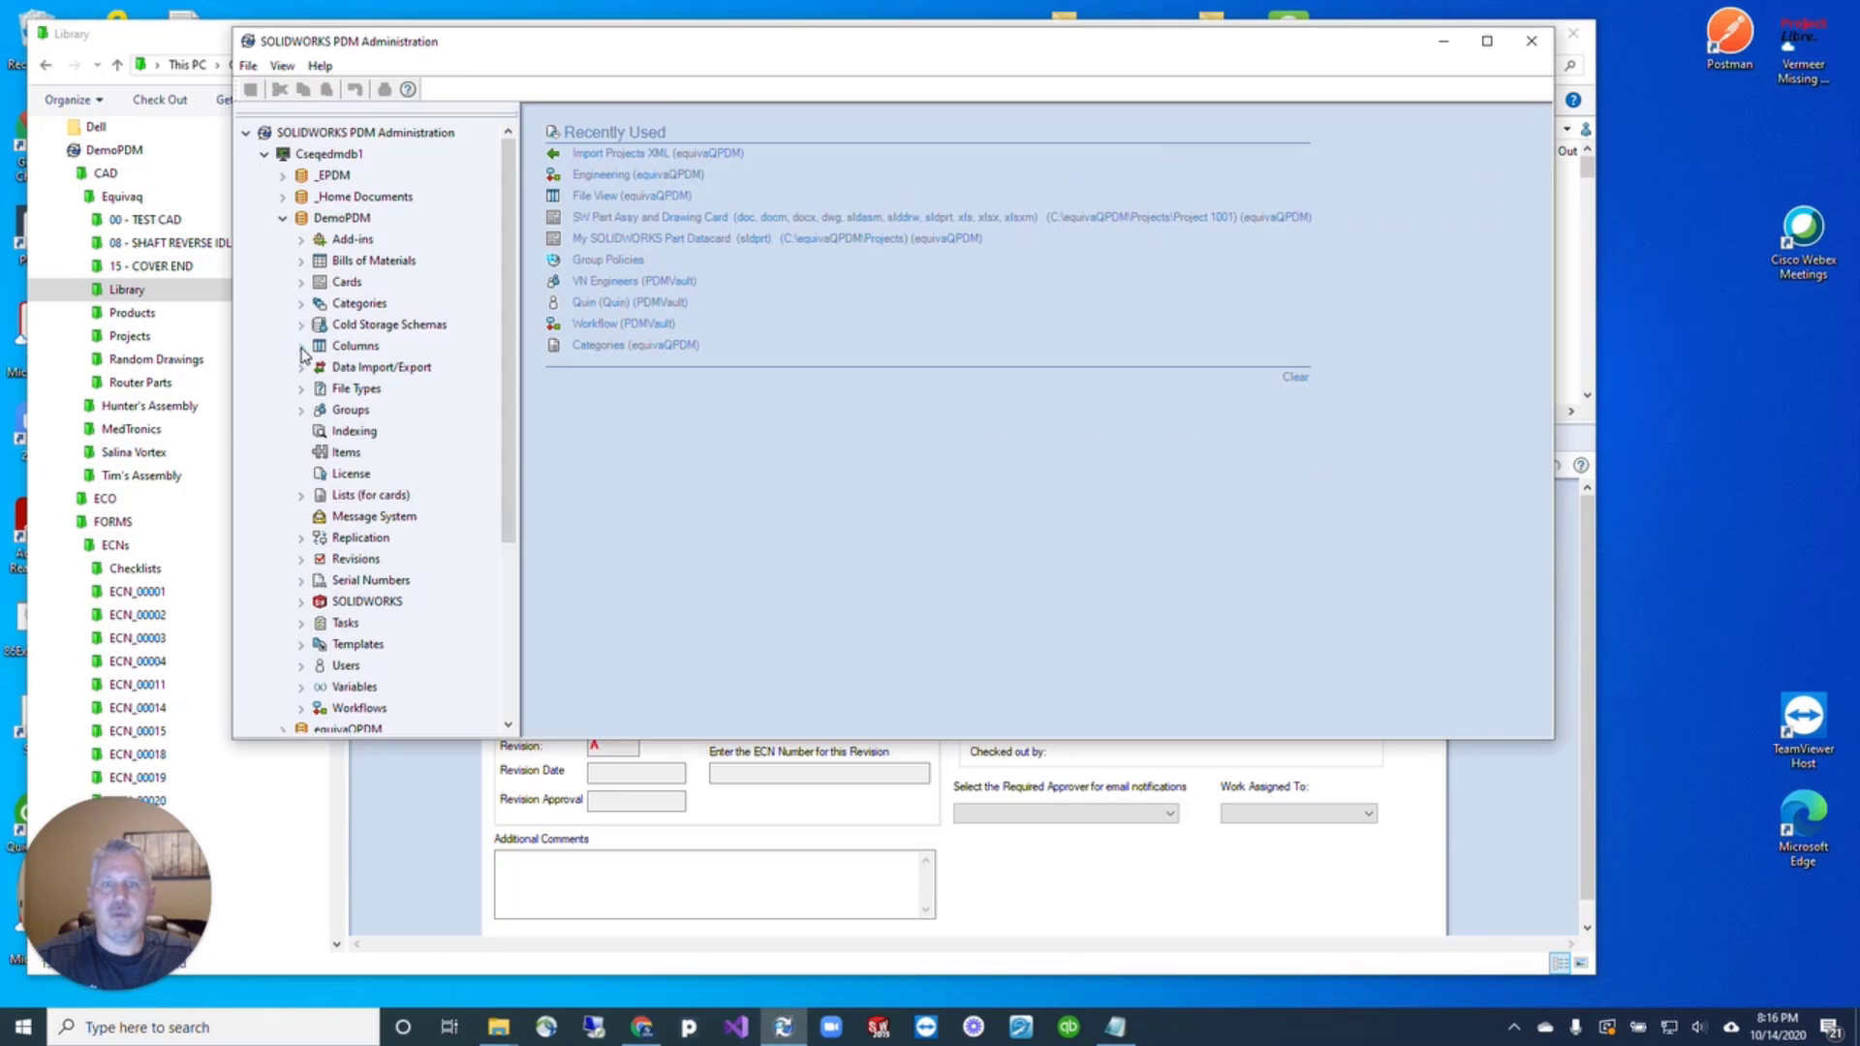
{"action": "left_click", "coordinate": [301, 346]}
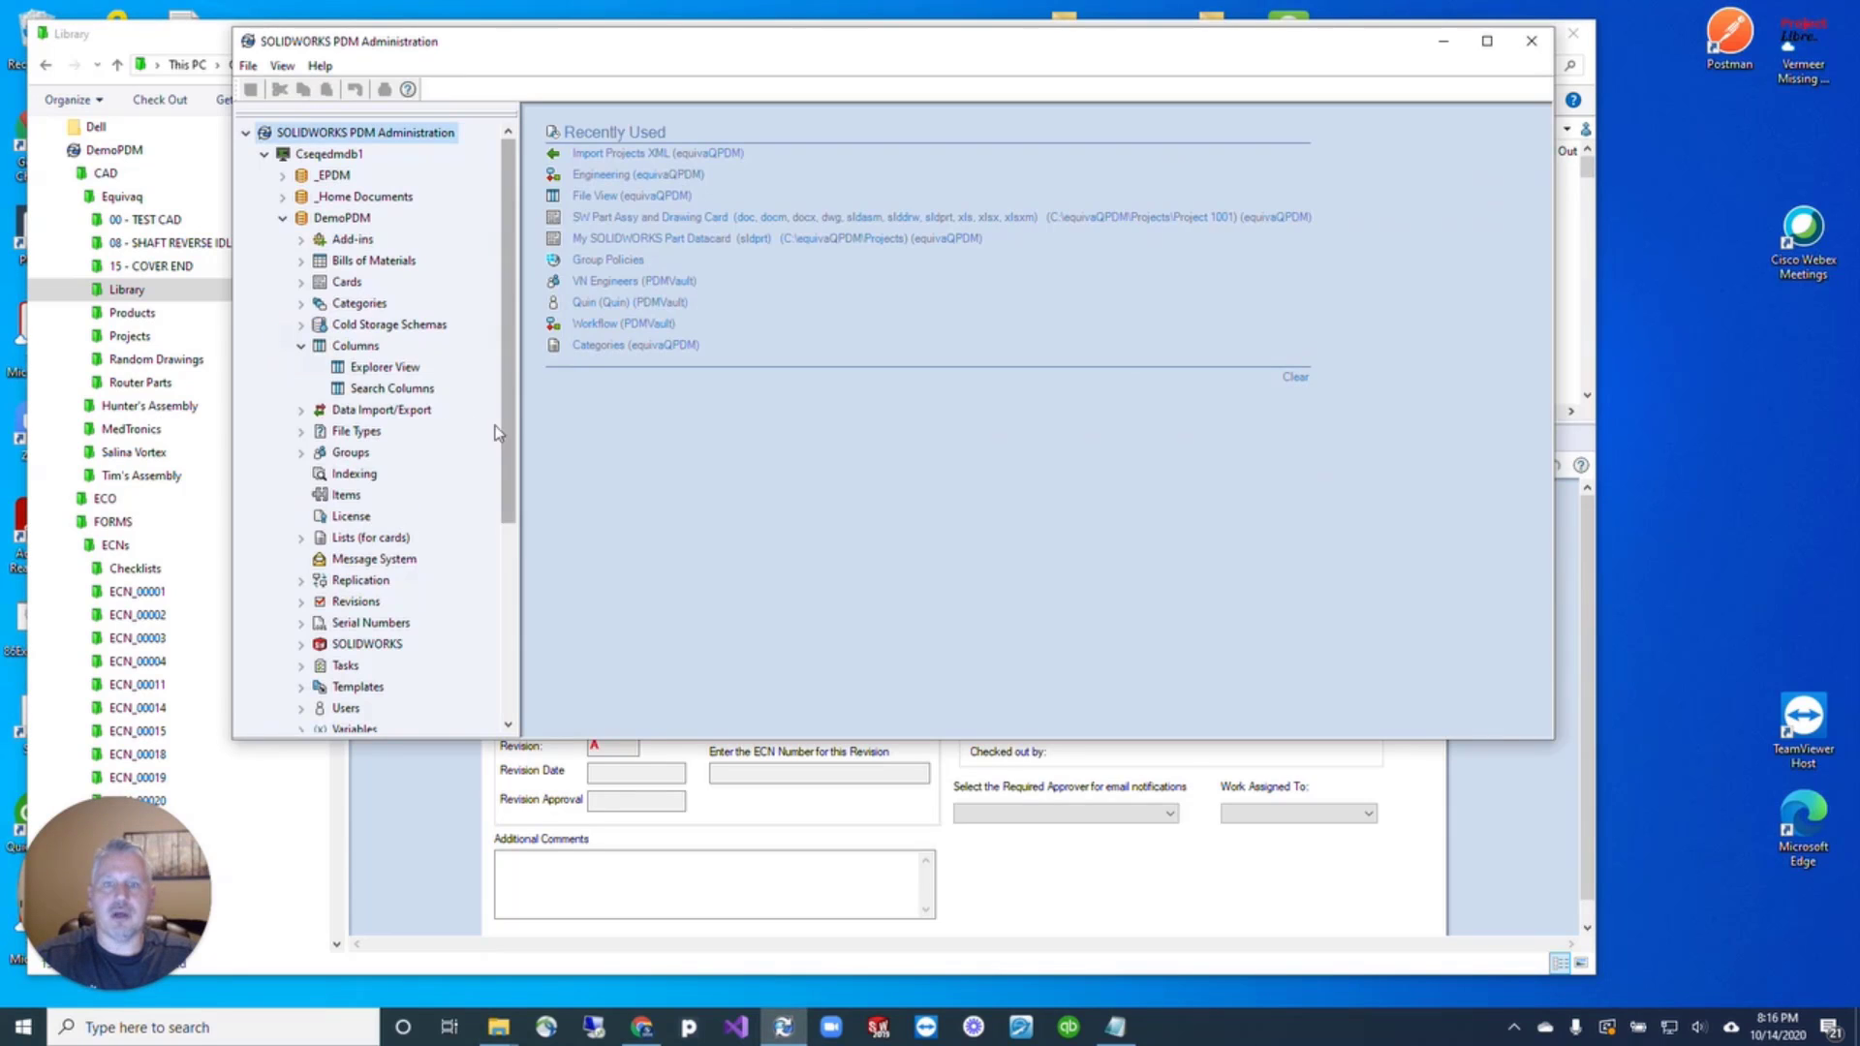
{"action": "left_click", "coordinate": [386, 368]}
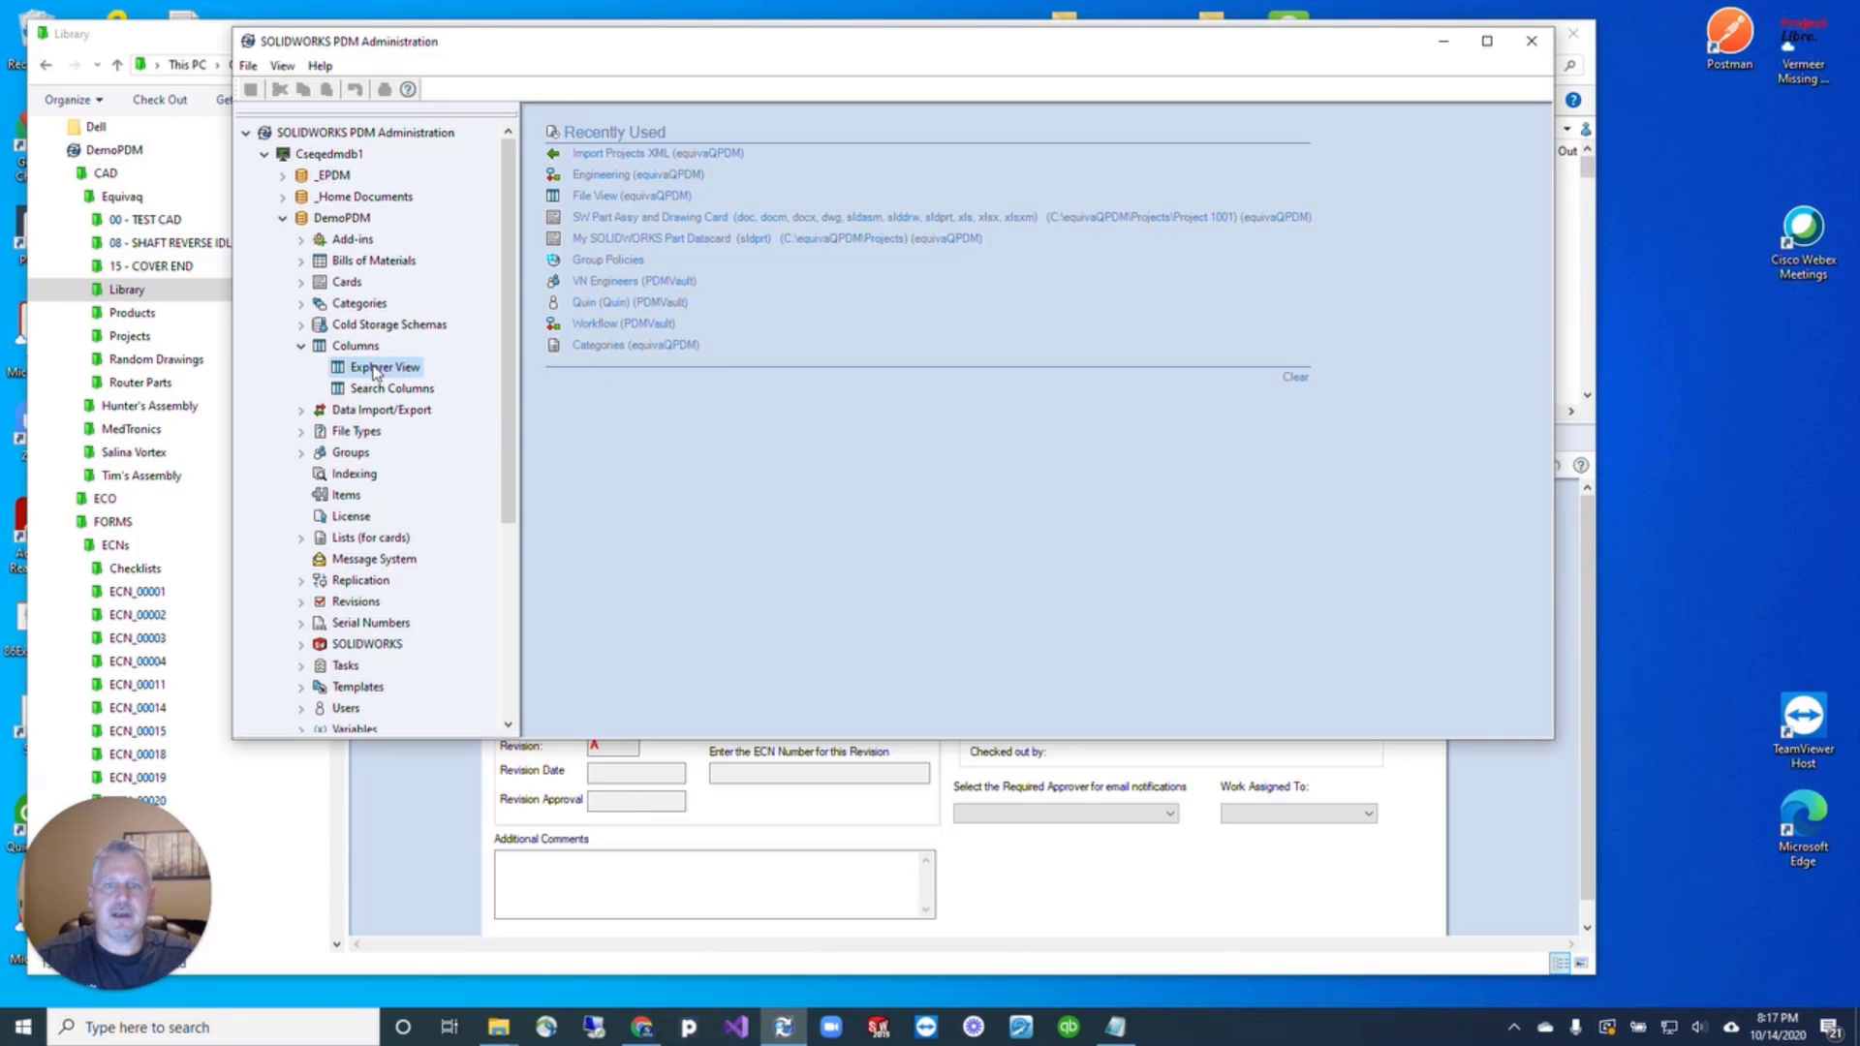
In the Explorer View column set, replace the Number column with a Part Number column
{"action": "double_click", "coordinate": [384, 372]}
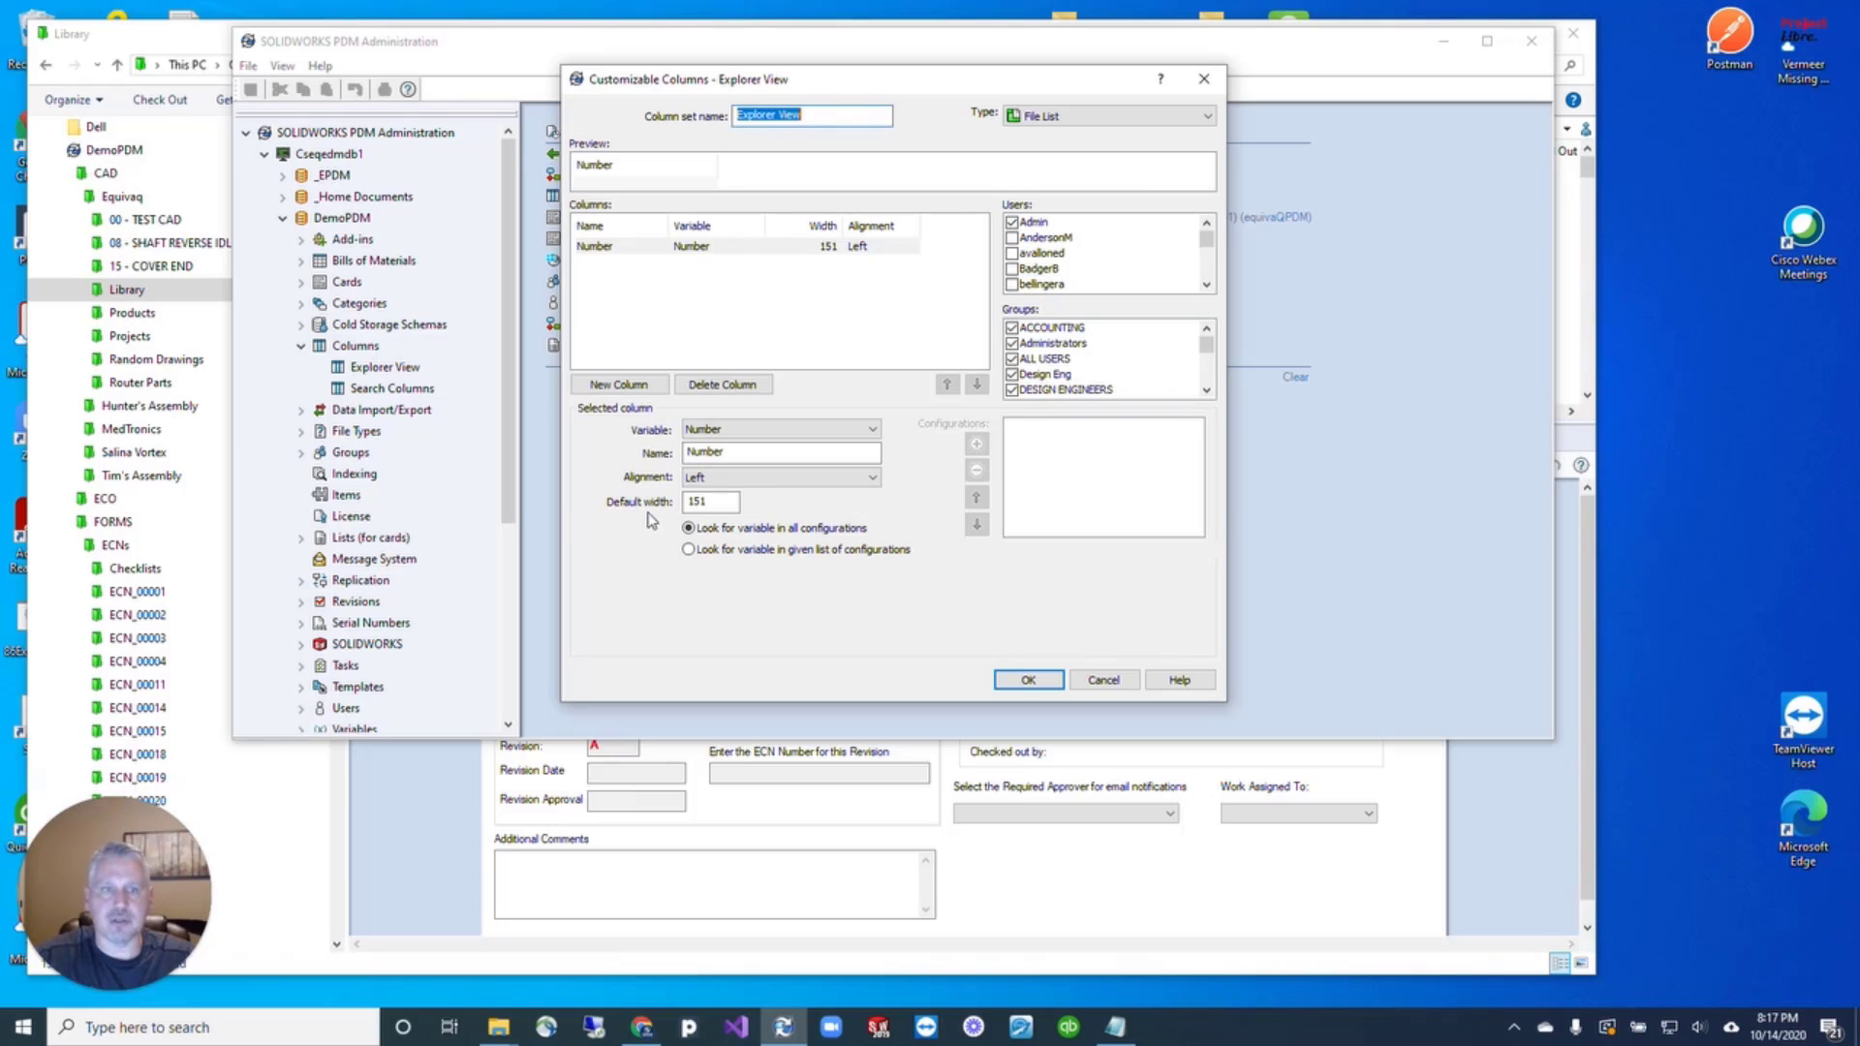
{"action": "left_click", "coordinate": [723, 385]}
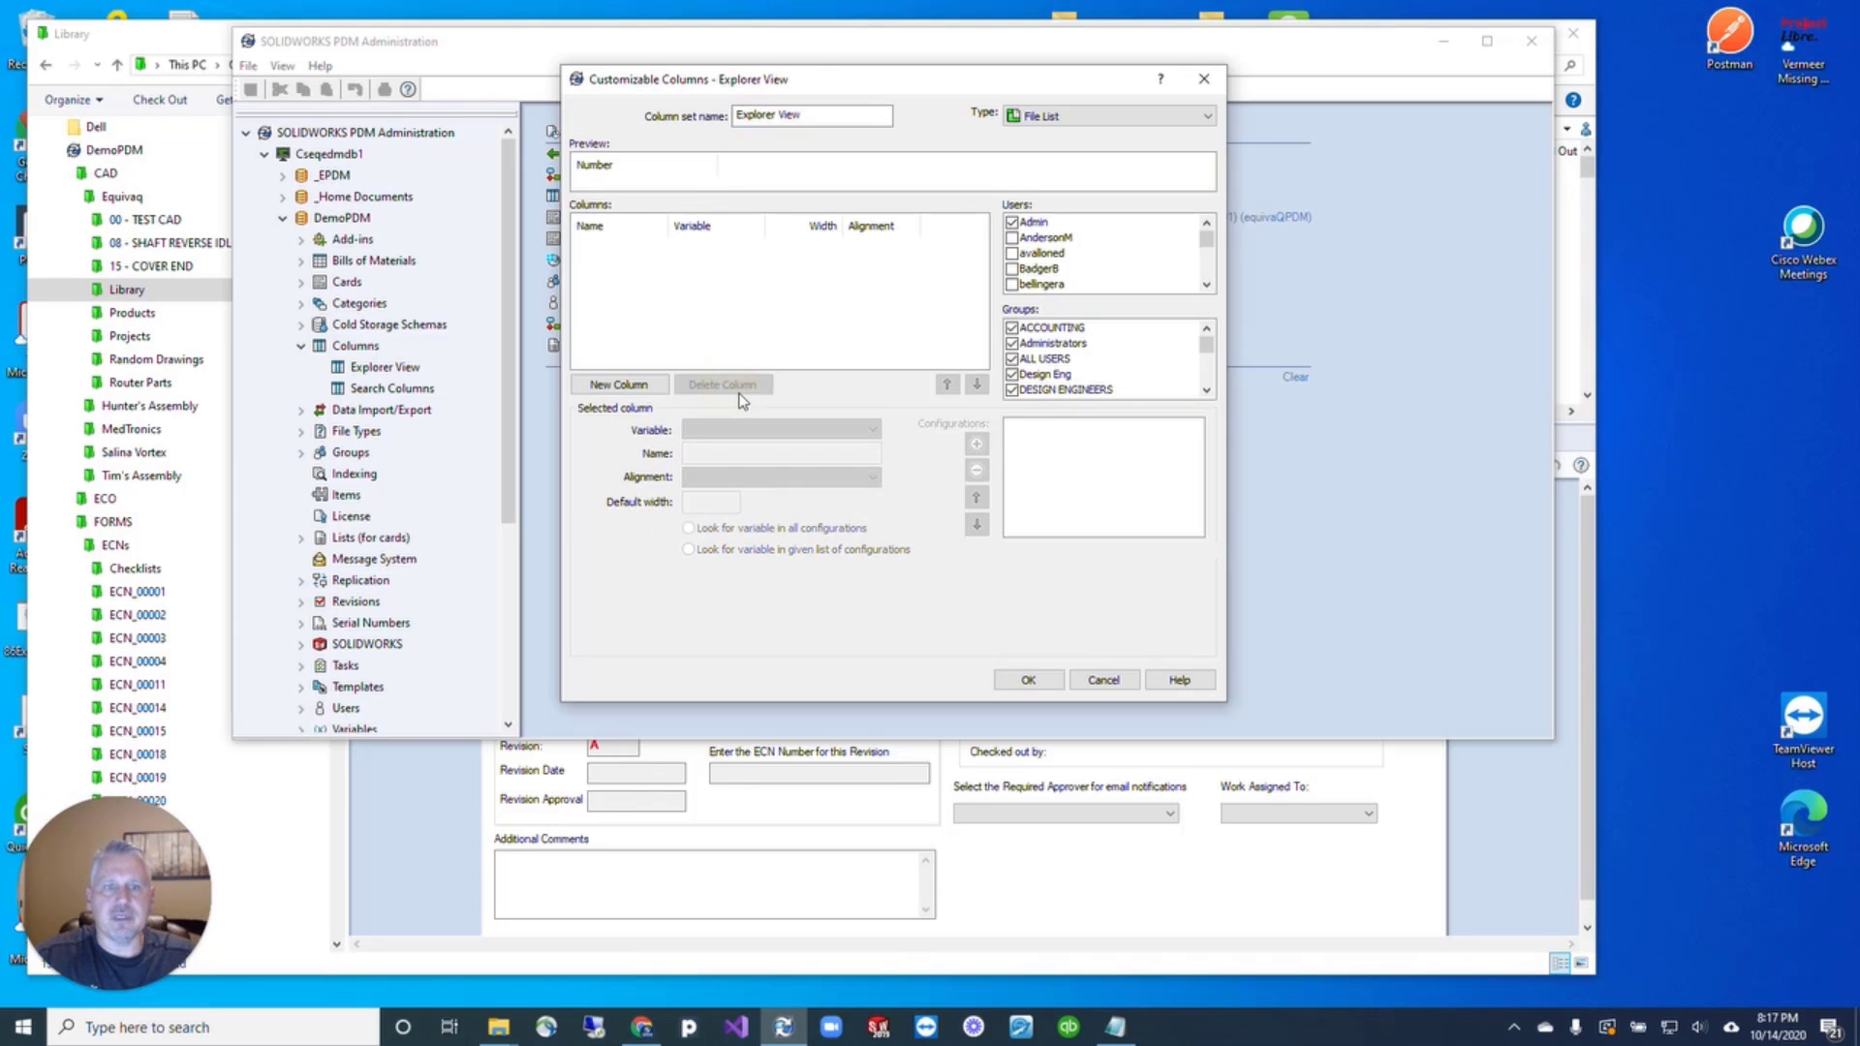
{"action": "left_click", "coordinate": [625, 385]}
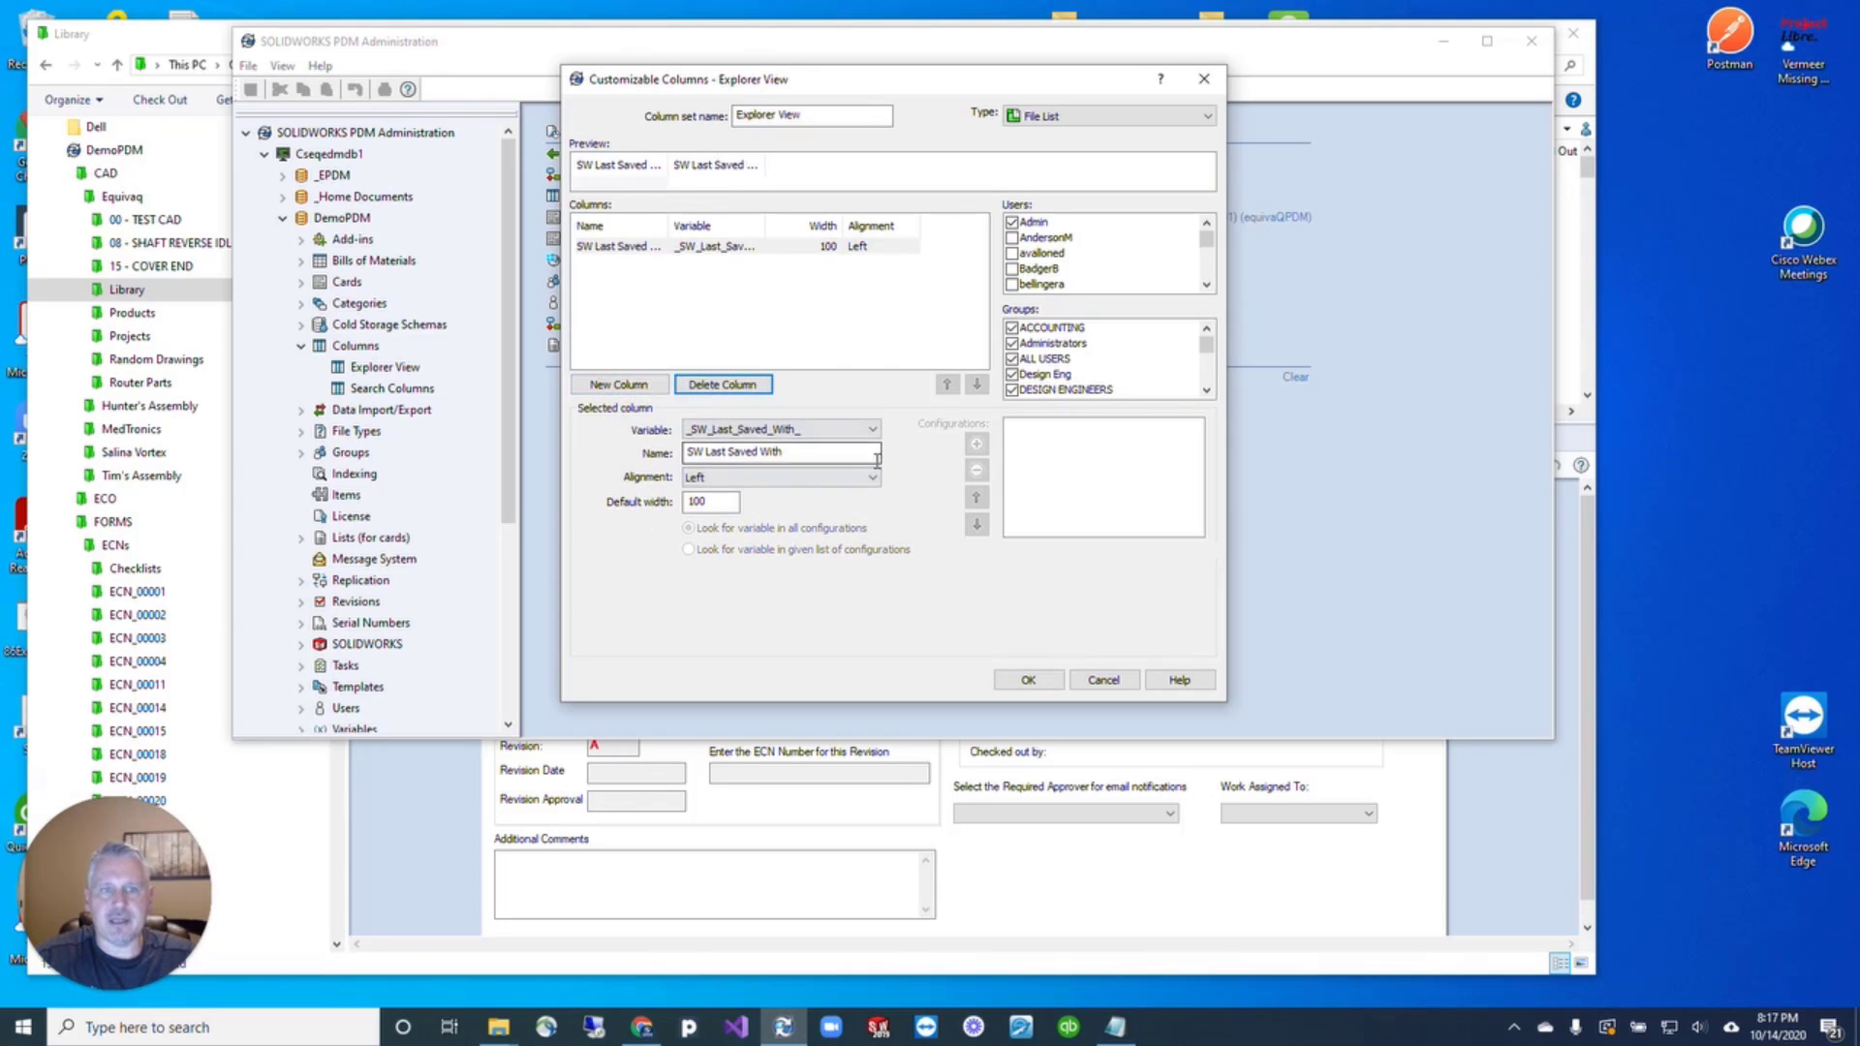
{"action": "left_click", "coordinate": [871, 429]}
{"action": "left_click_drag", "start_coordinate": [880, 472], "coordinate": [869, 690]}
{"action": "left_click", "coordinate": [713, 573]}
Add Description and Revision columns to the Explorer View column set
{"action": "left_click", "coordinate": [618, 385]}
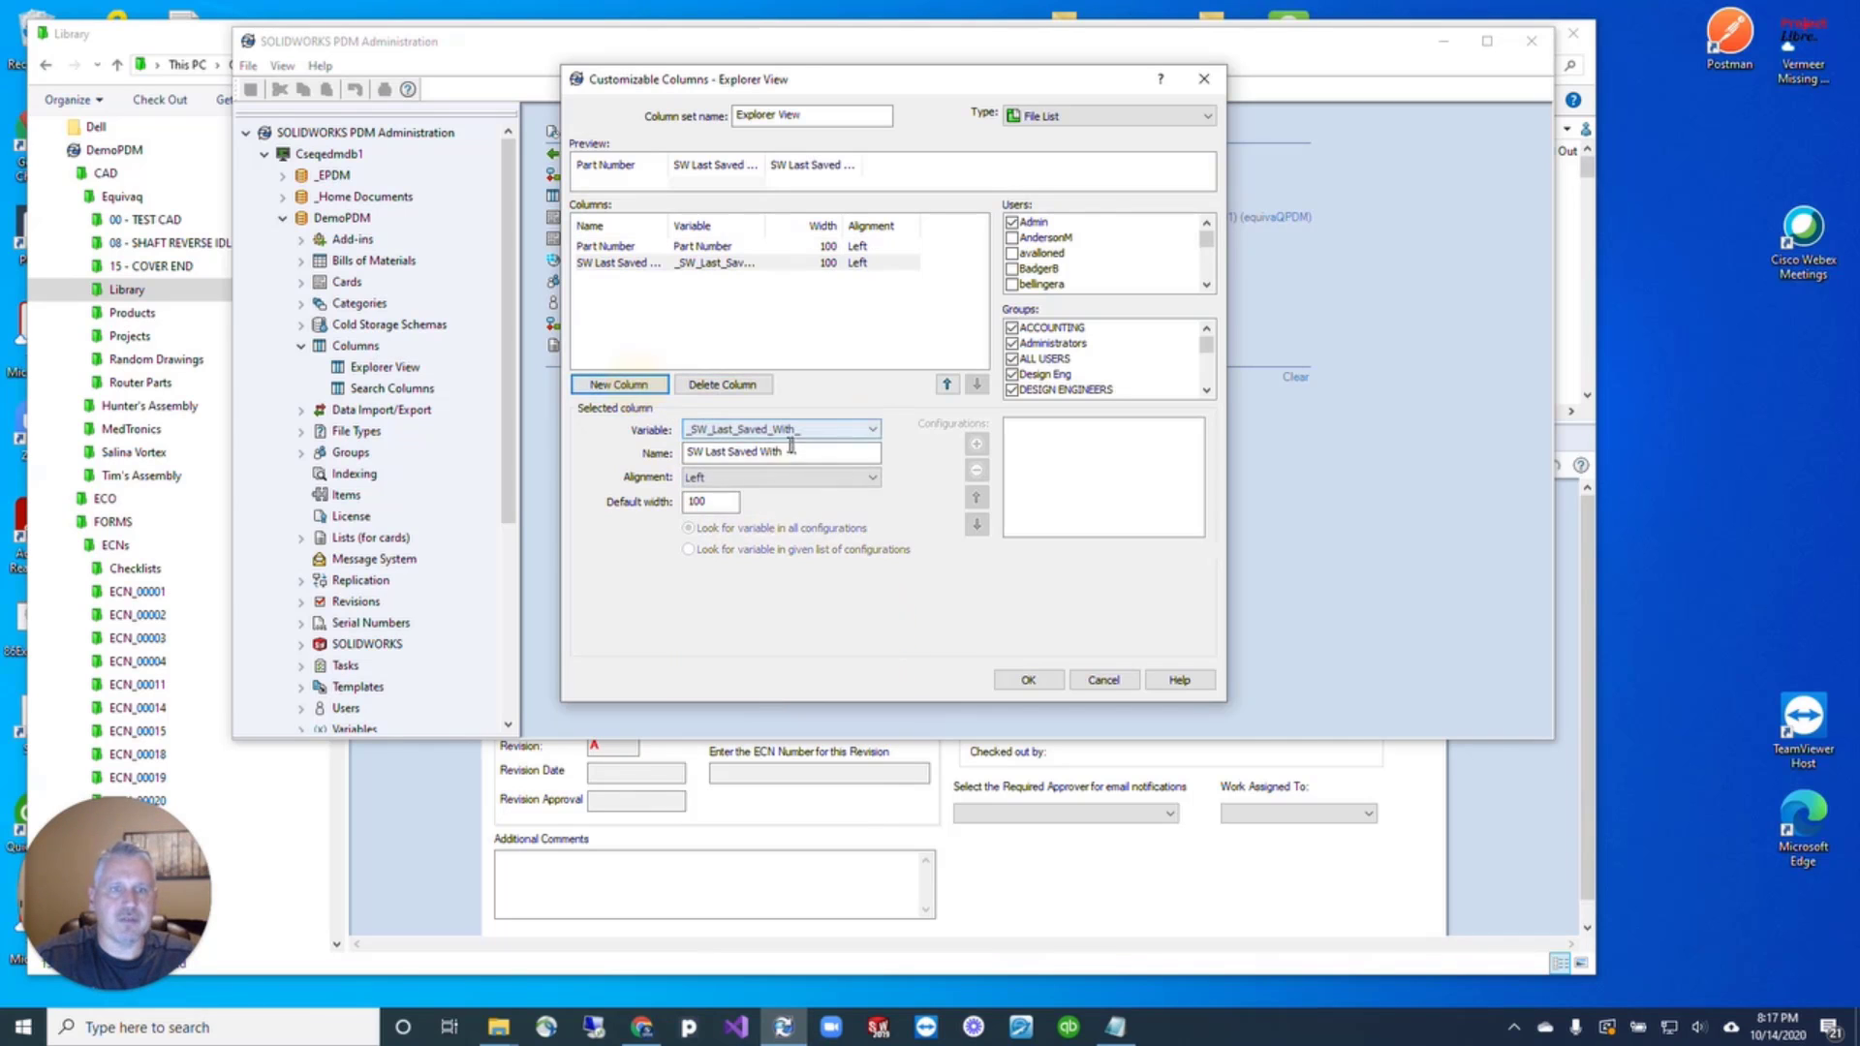
{"action": "left_click", "coordinate": [872, 429]}
{"action": "left_click", "coordinate": [710, 447]}
{"action": "left_click", "coordinate": [618, 385]}
{"action": "left_click", "coordinate": [872, 429]}
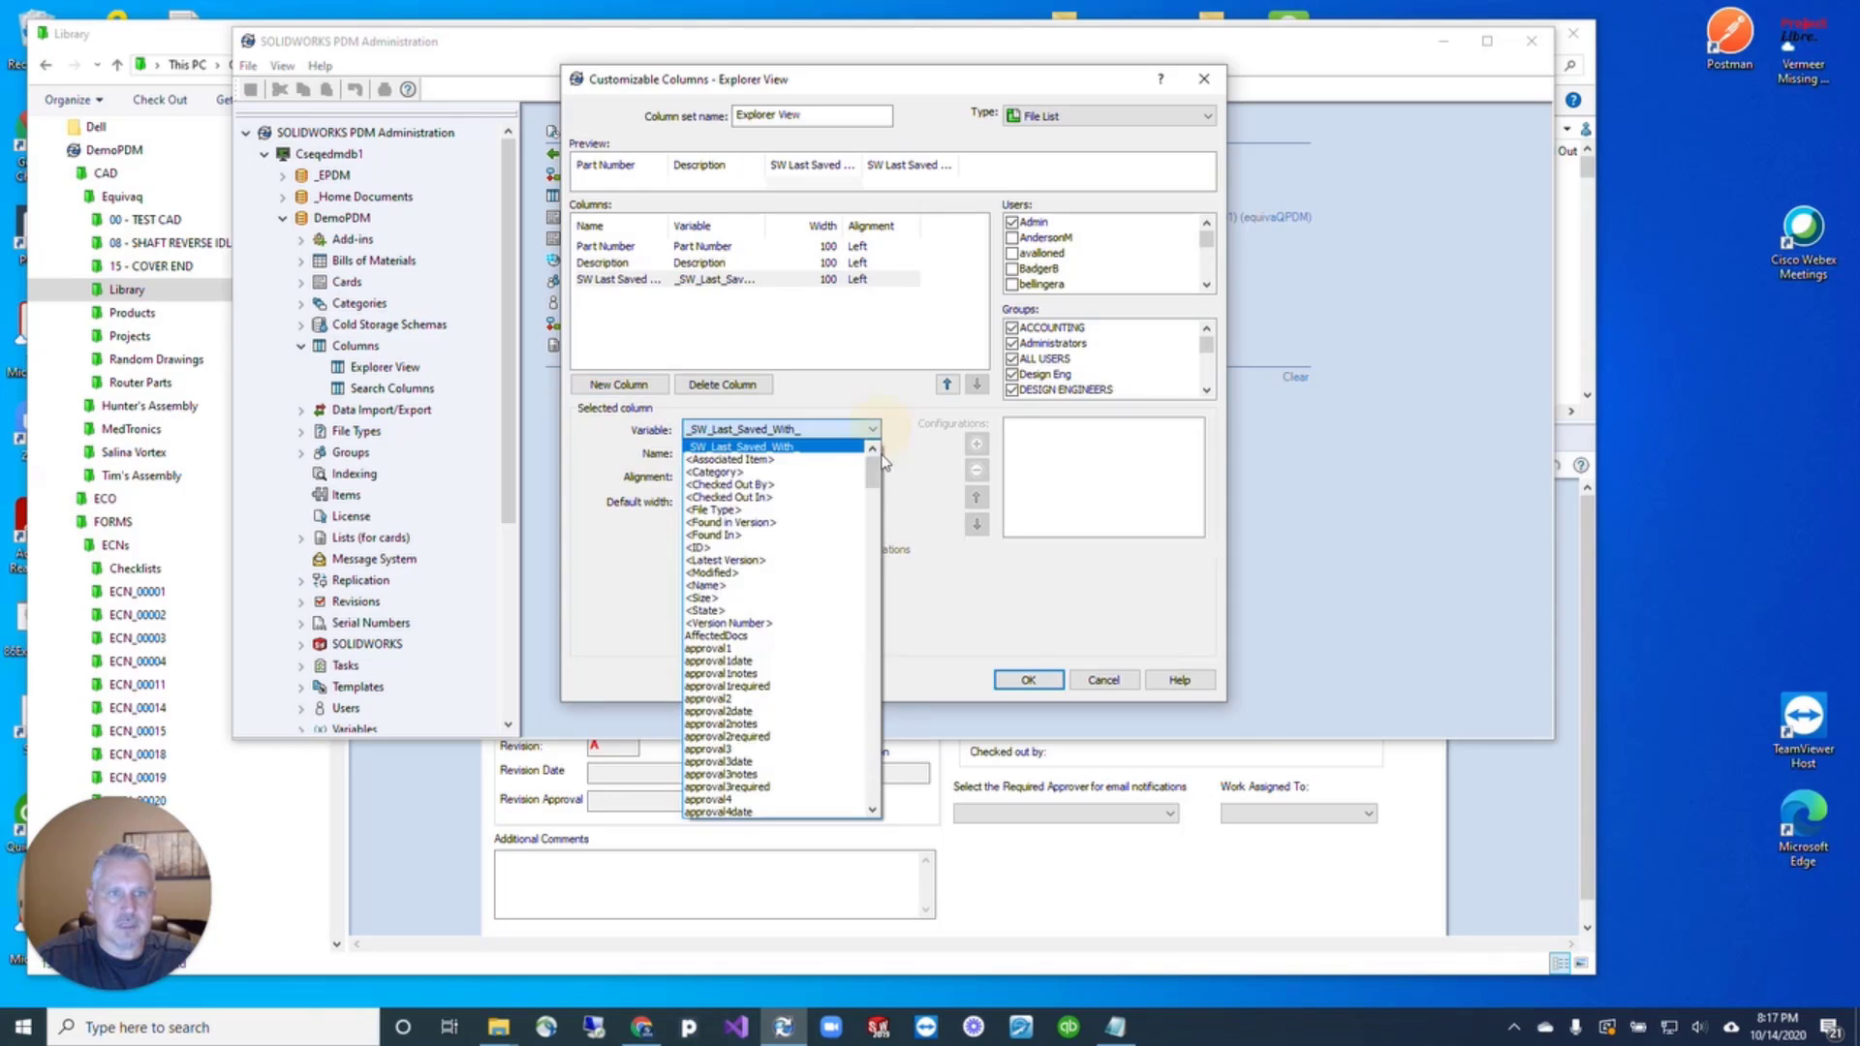
{"action": "left_click_drag", "start_coordinate": [872, 463], "coordinate": [918, 747]}
{"action": "scroll", "coordinate": [775, 668], "scroll_direction": "up", "scroll_amount": 5}
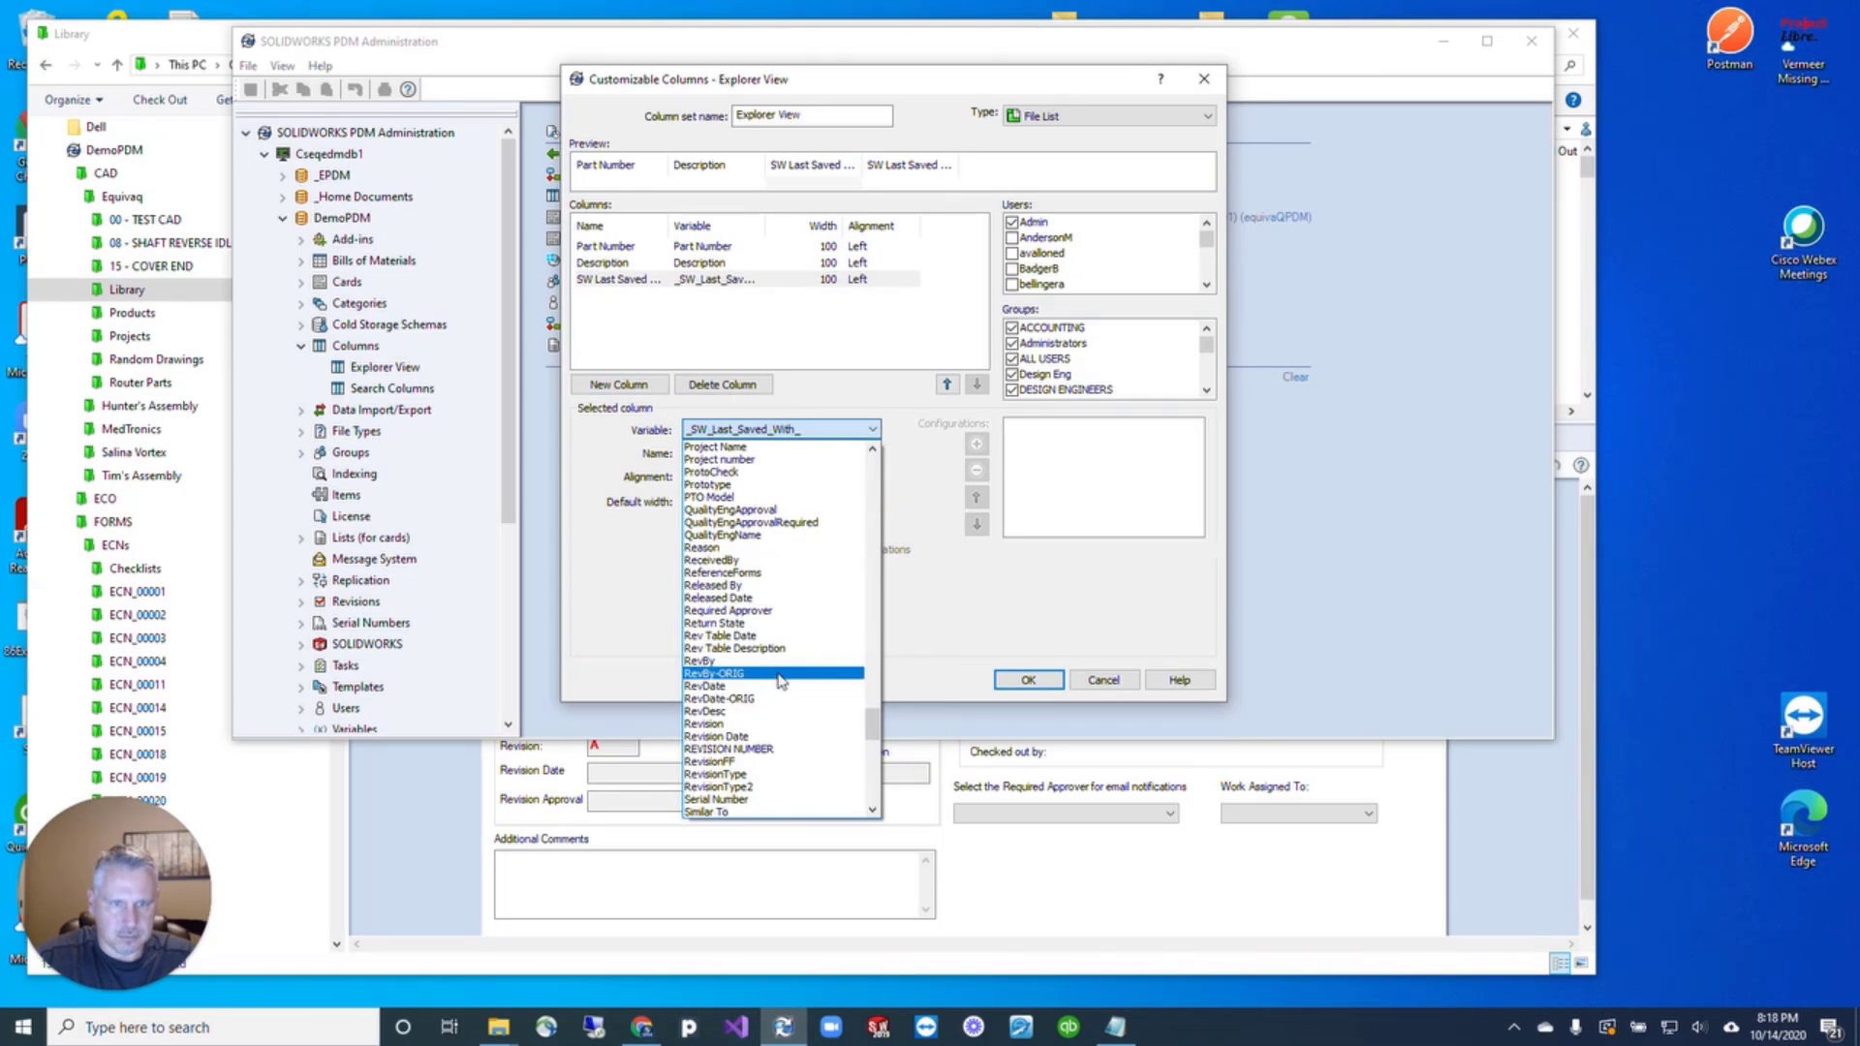
{"action": "left_click", "coordinate": [765, 731]}
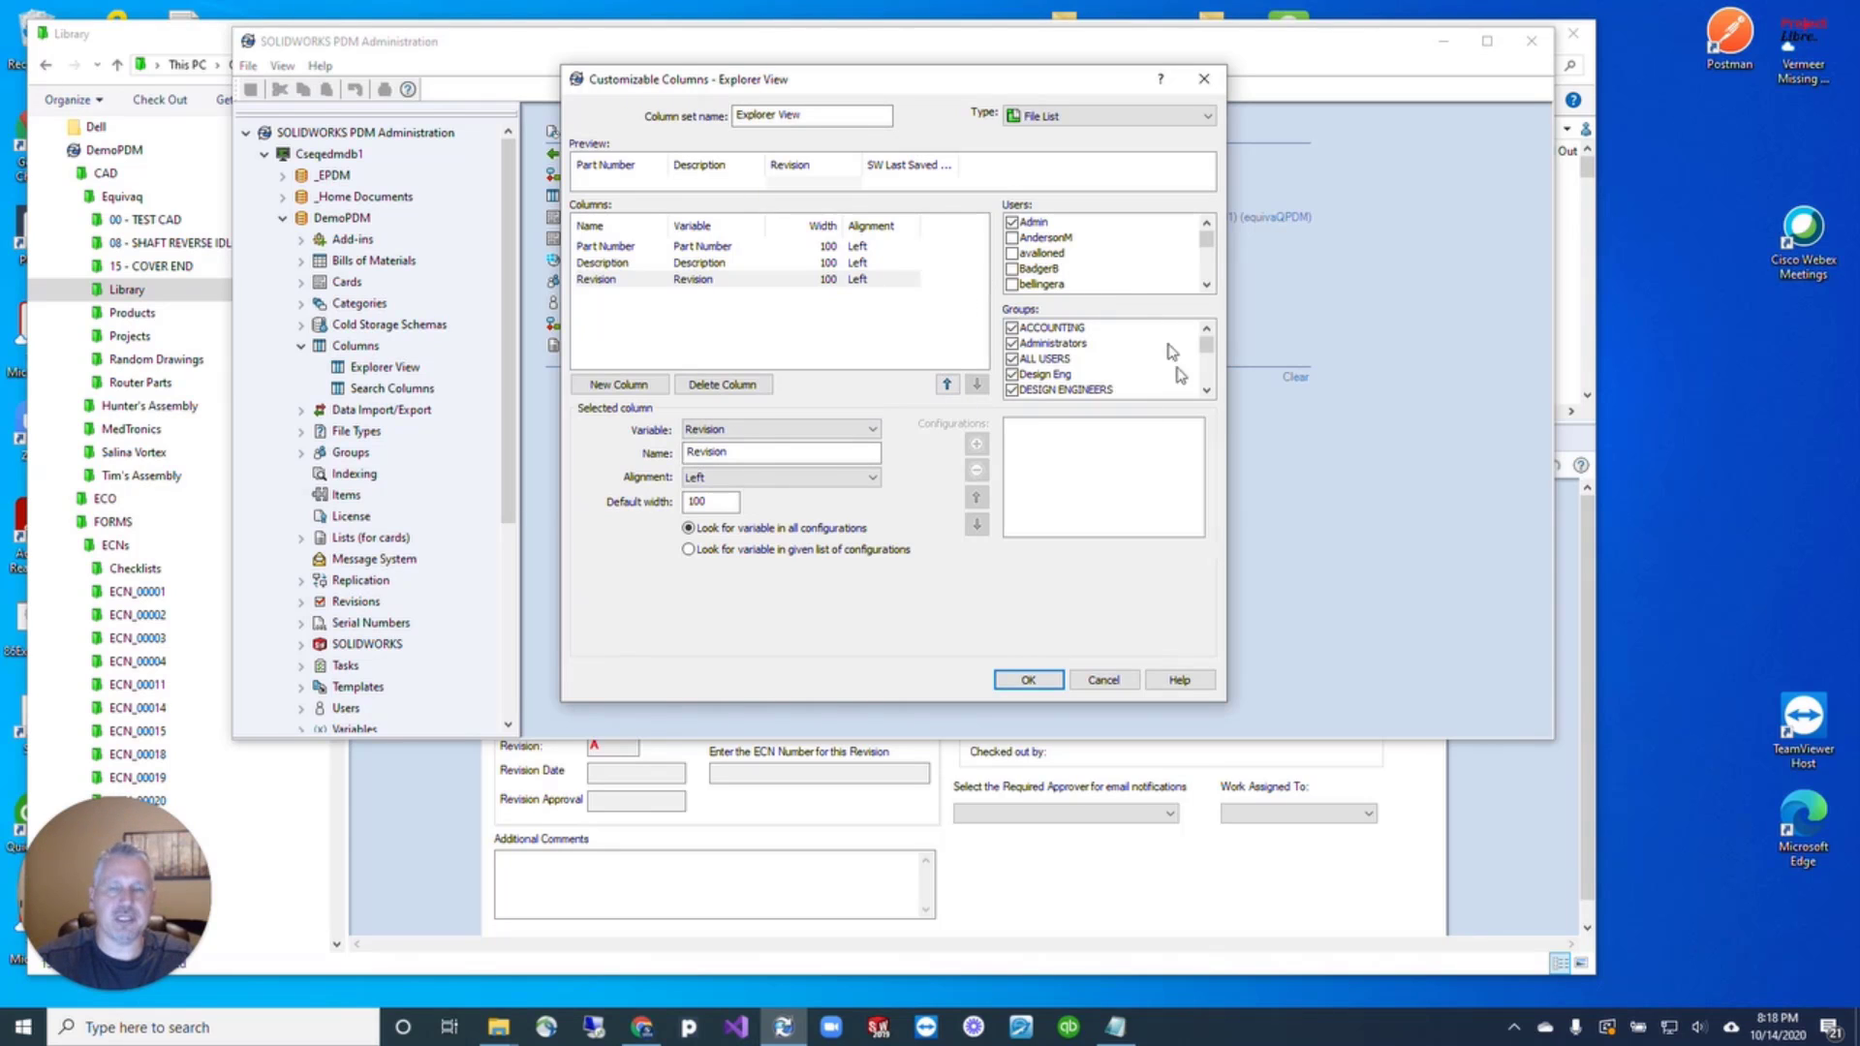
Keep the File List type and widen Part Number to 124 and Description to 425
{"action": "left_click", "coordinate": [1059, 118]}
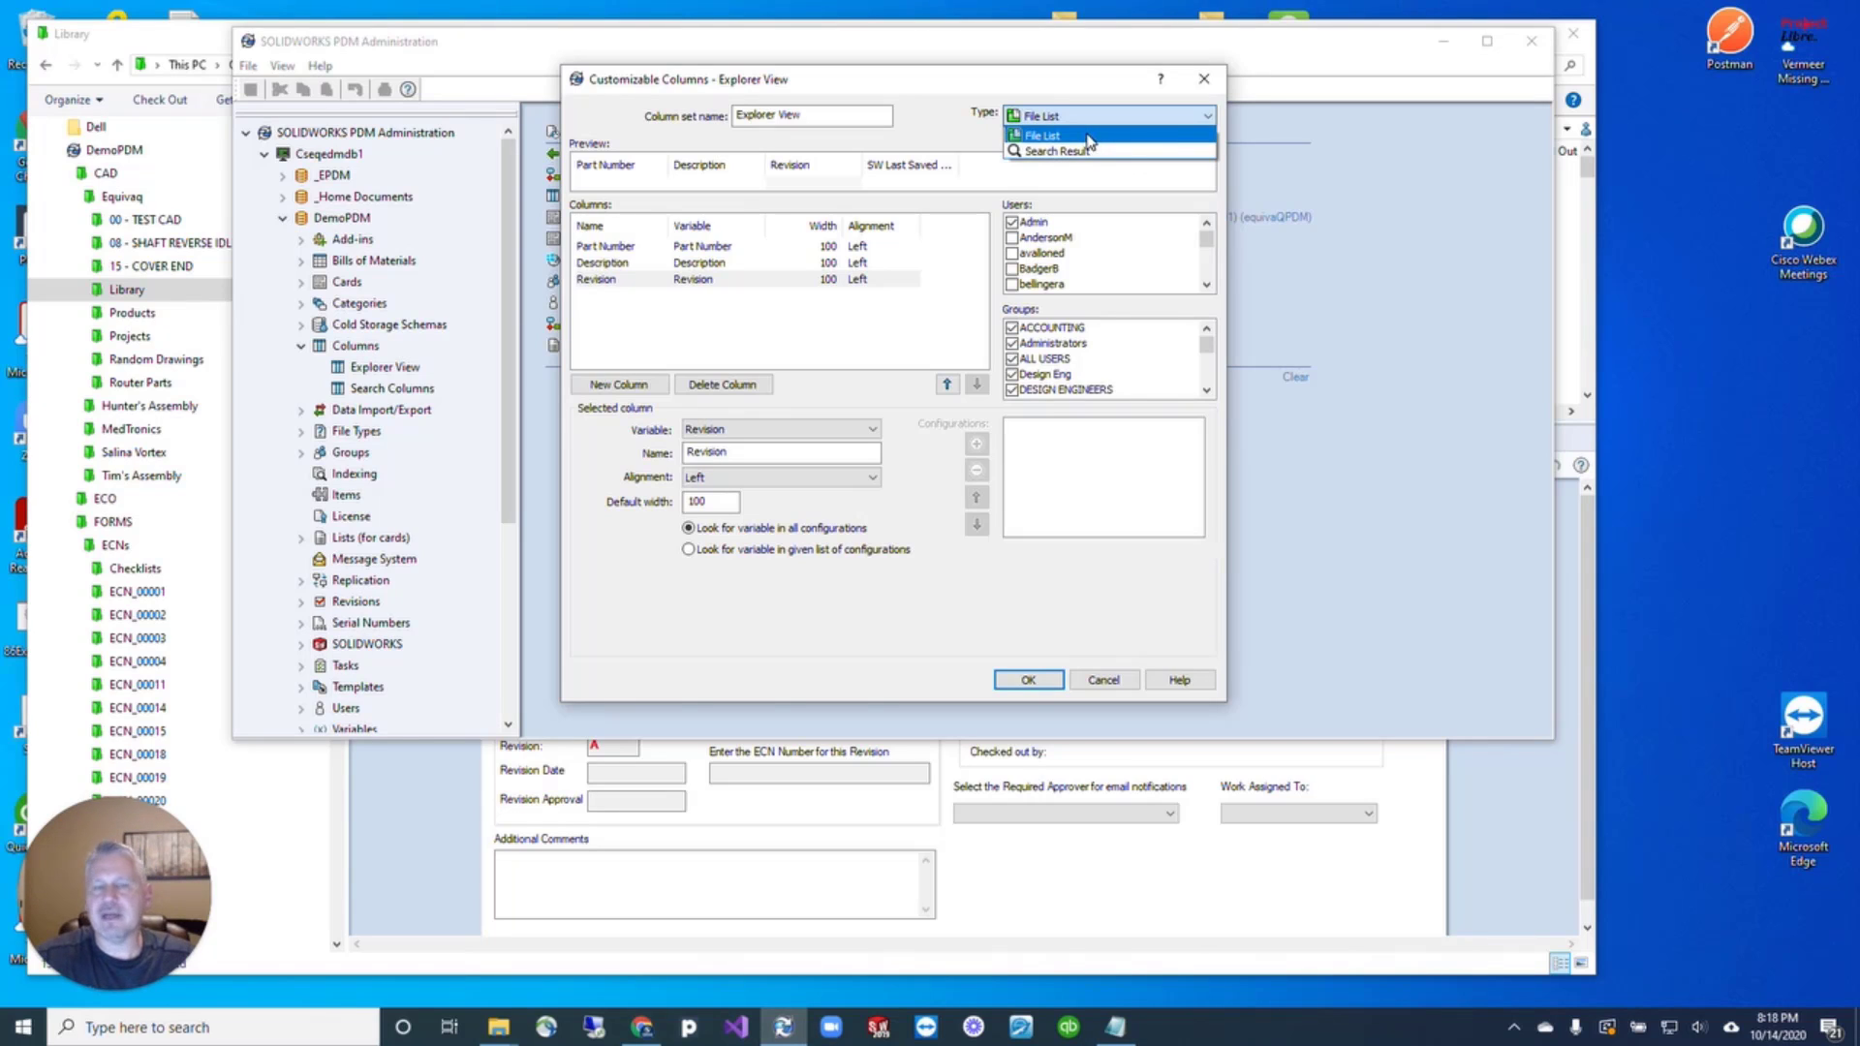
{"action": "left_click", "coordinate": [1090, 142]}
{"action": "left_click_drag", "start_coordinate": [668, 164], "coordinate": [689, 165]}
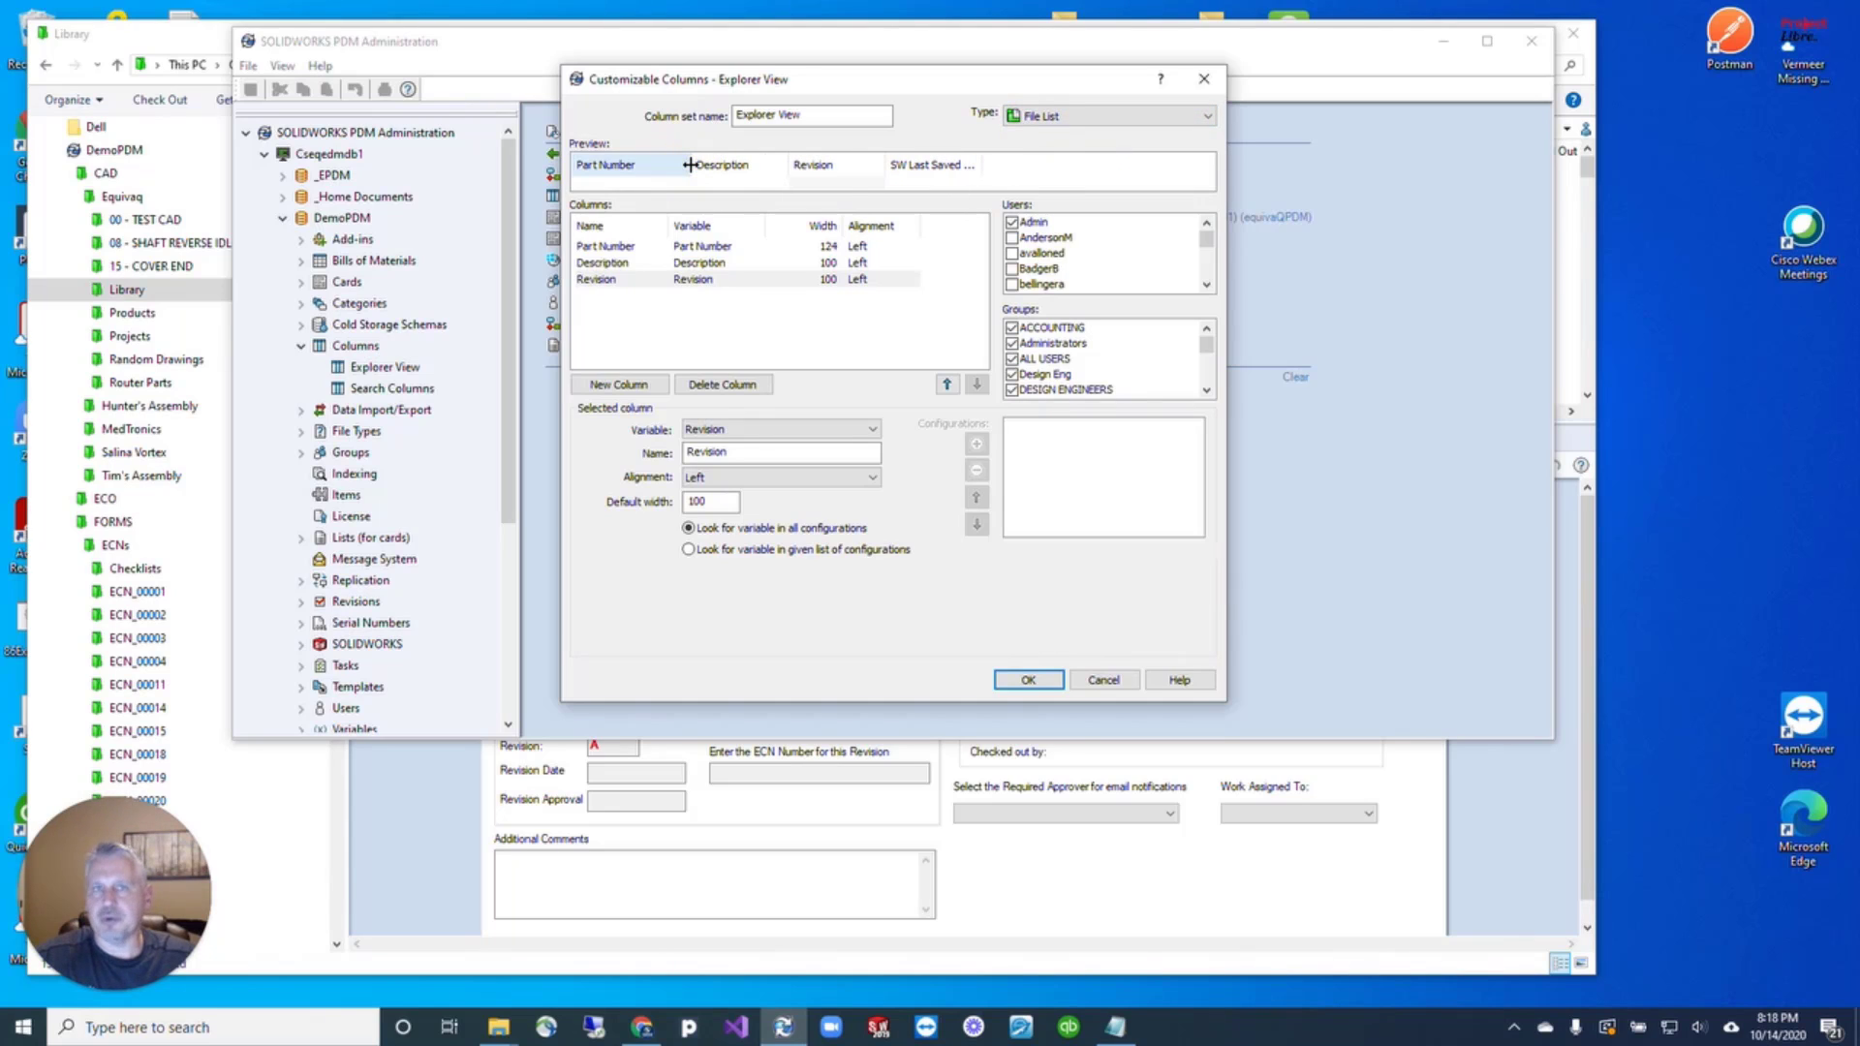
{"action": "left_click_drag", "start_coordinate": [788, 165], "coordinate": [1162, 170]}
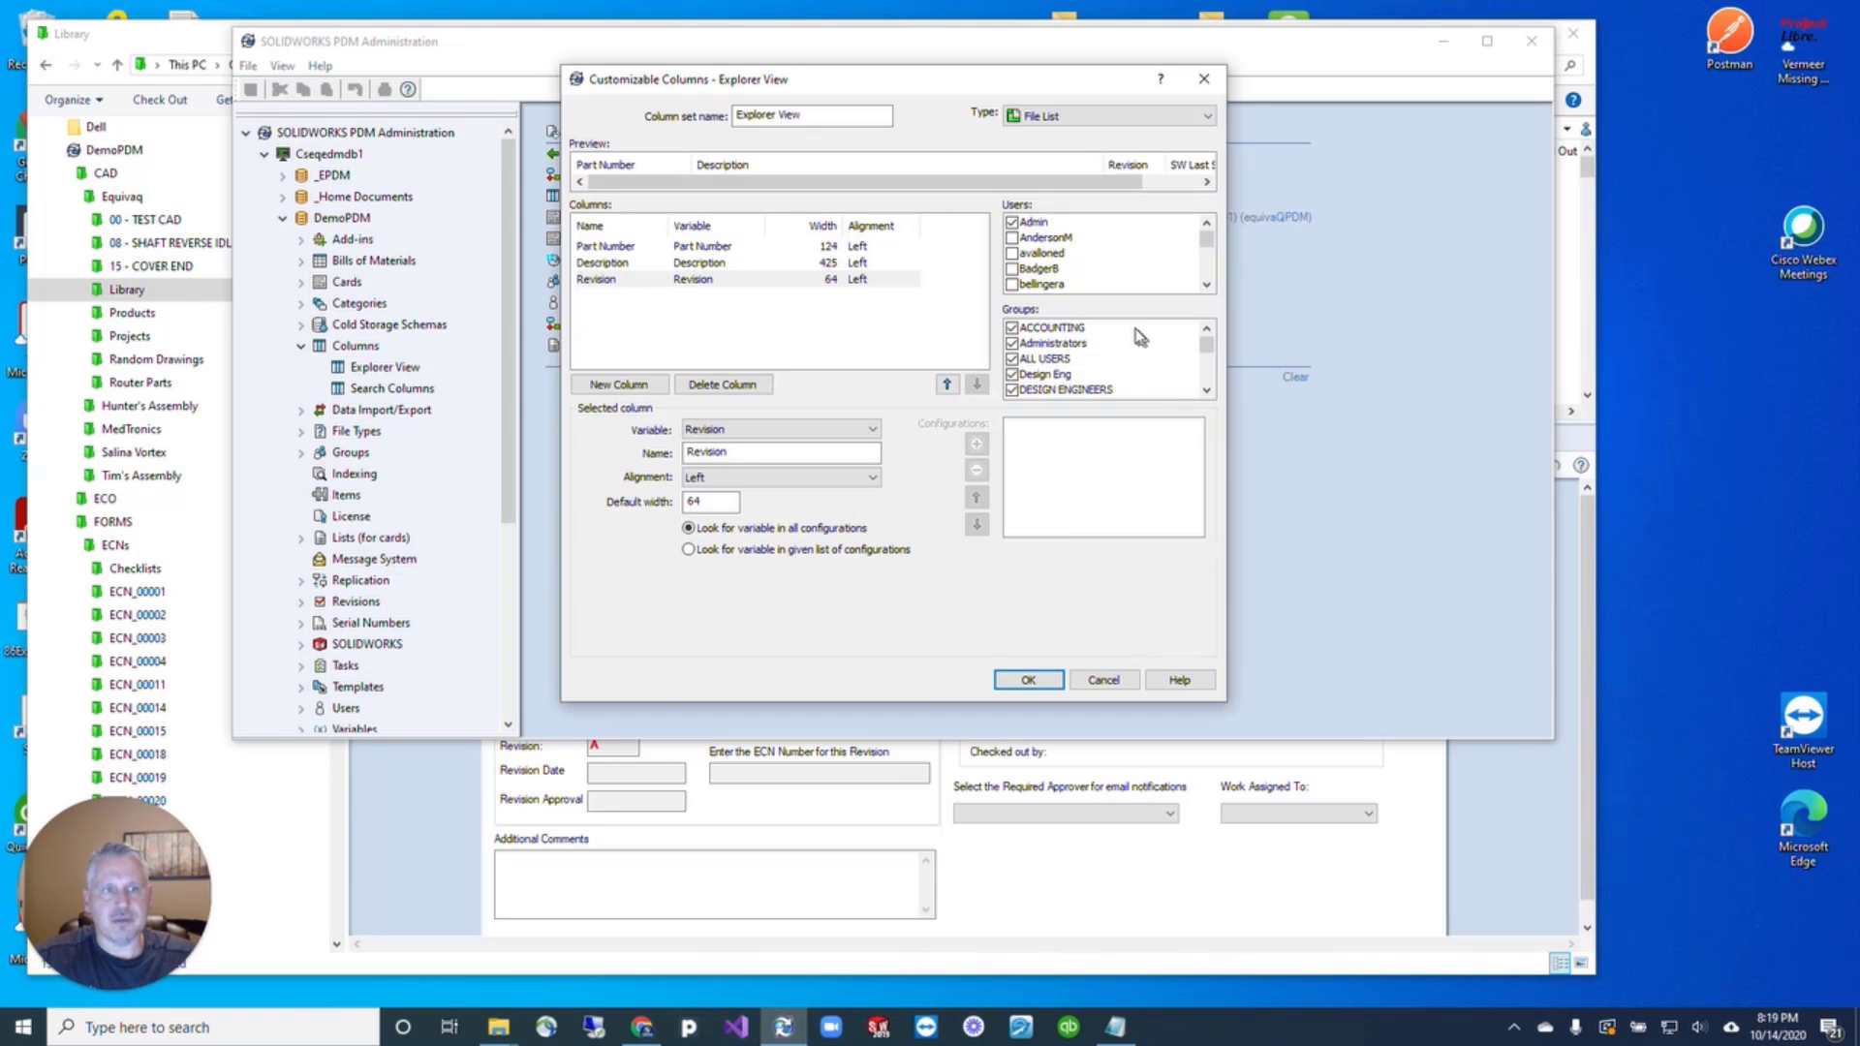
Apply the columns to Admin, DESIGN ENGINEERS, Drafters and Engineering Group
{"action": "left_click_drag", "start_coordinate": [1124, 334], "coordinate": [996, 450]}
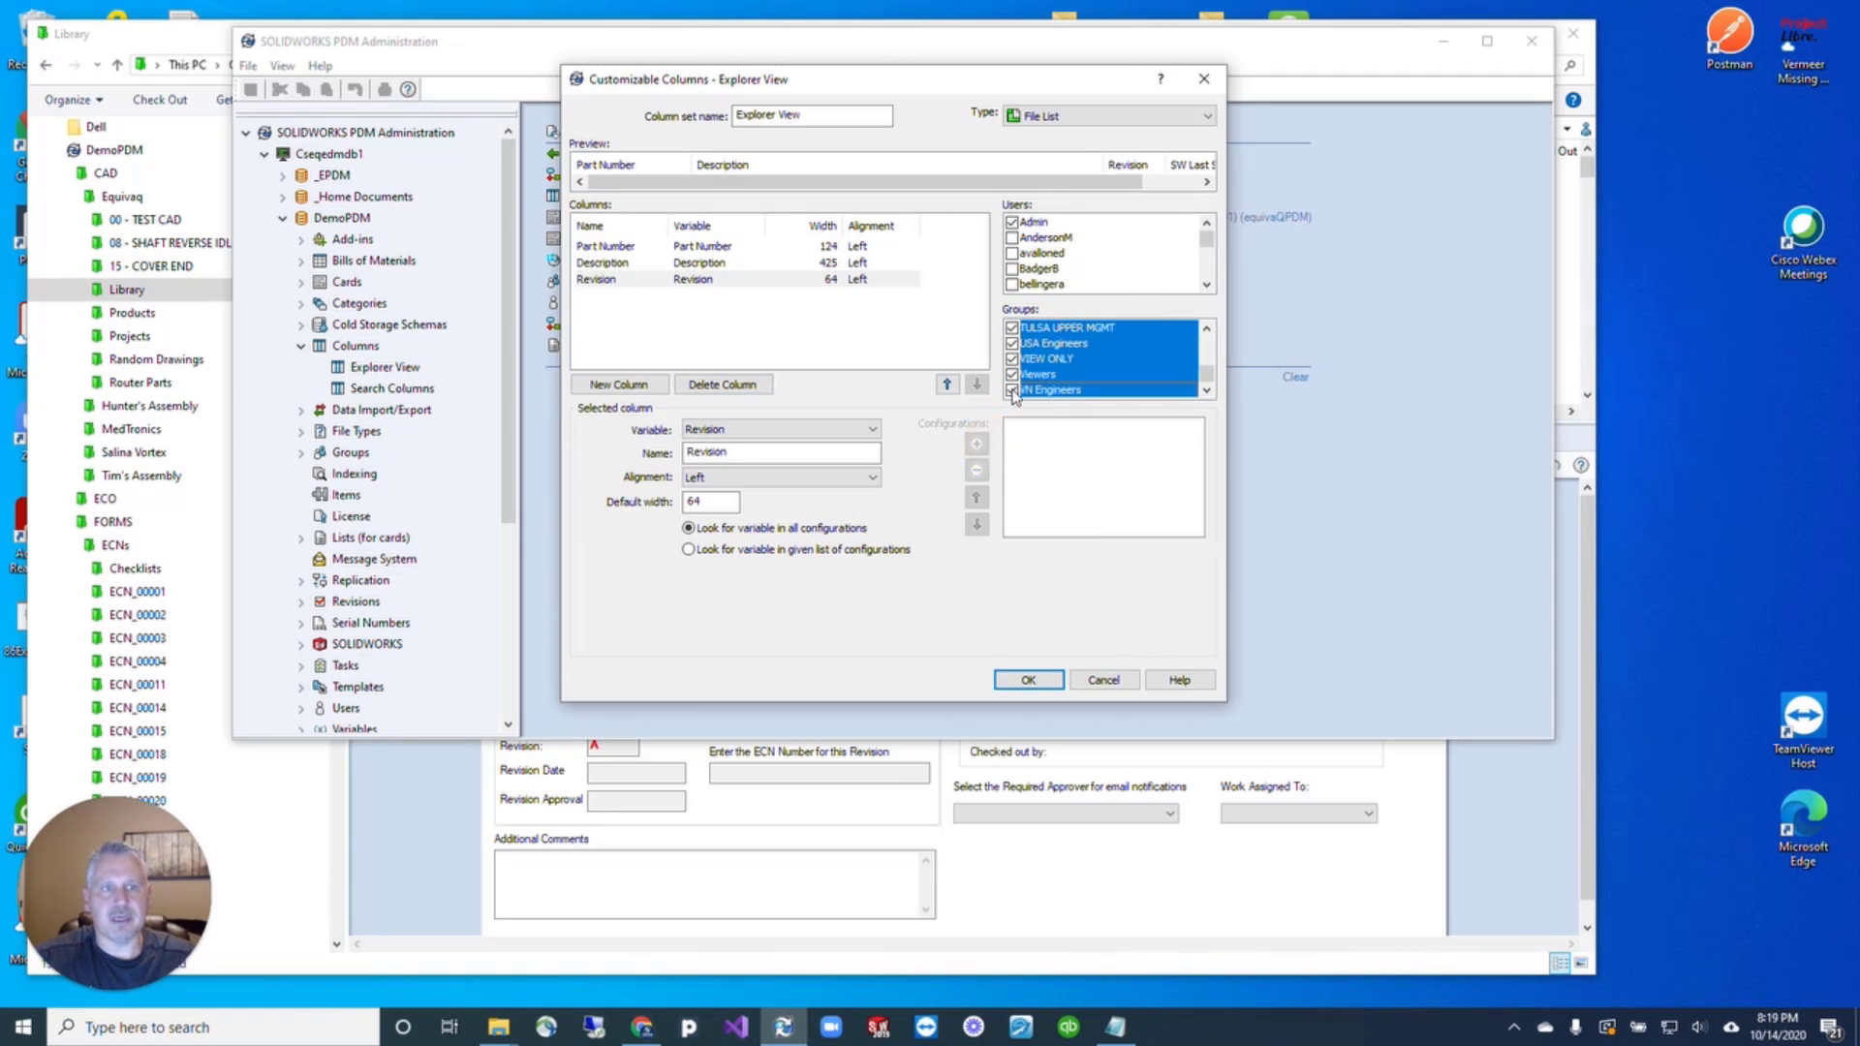
{"action": "left_click_drag", "start_coordinate": [1206, 378], "coordinate": [1219, 323]}
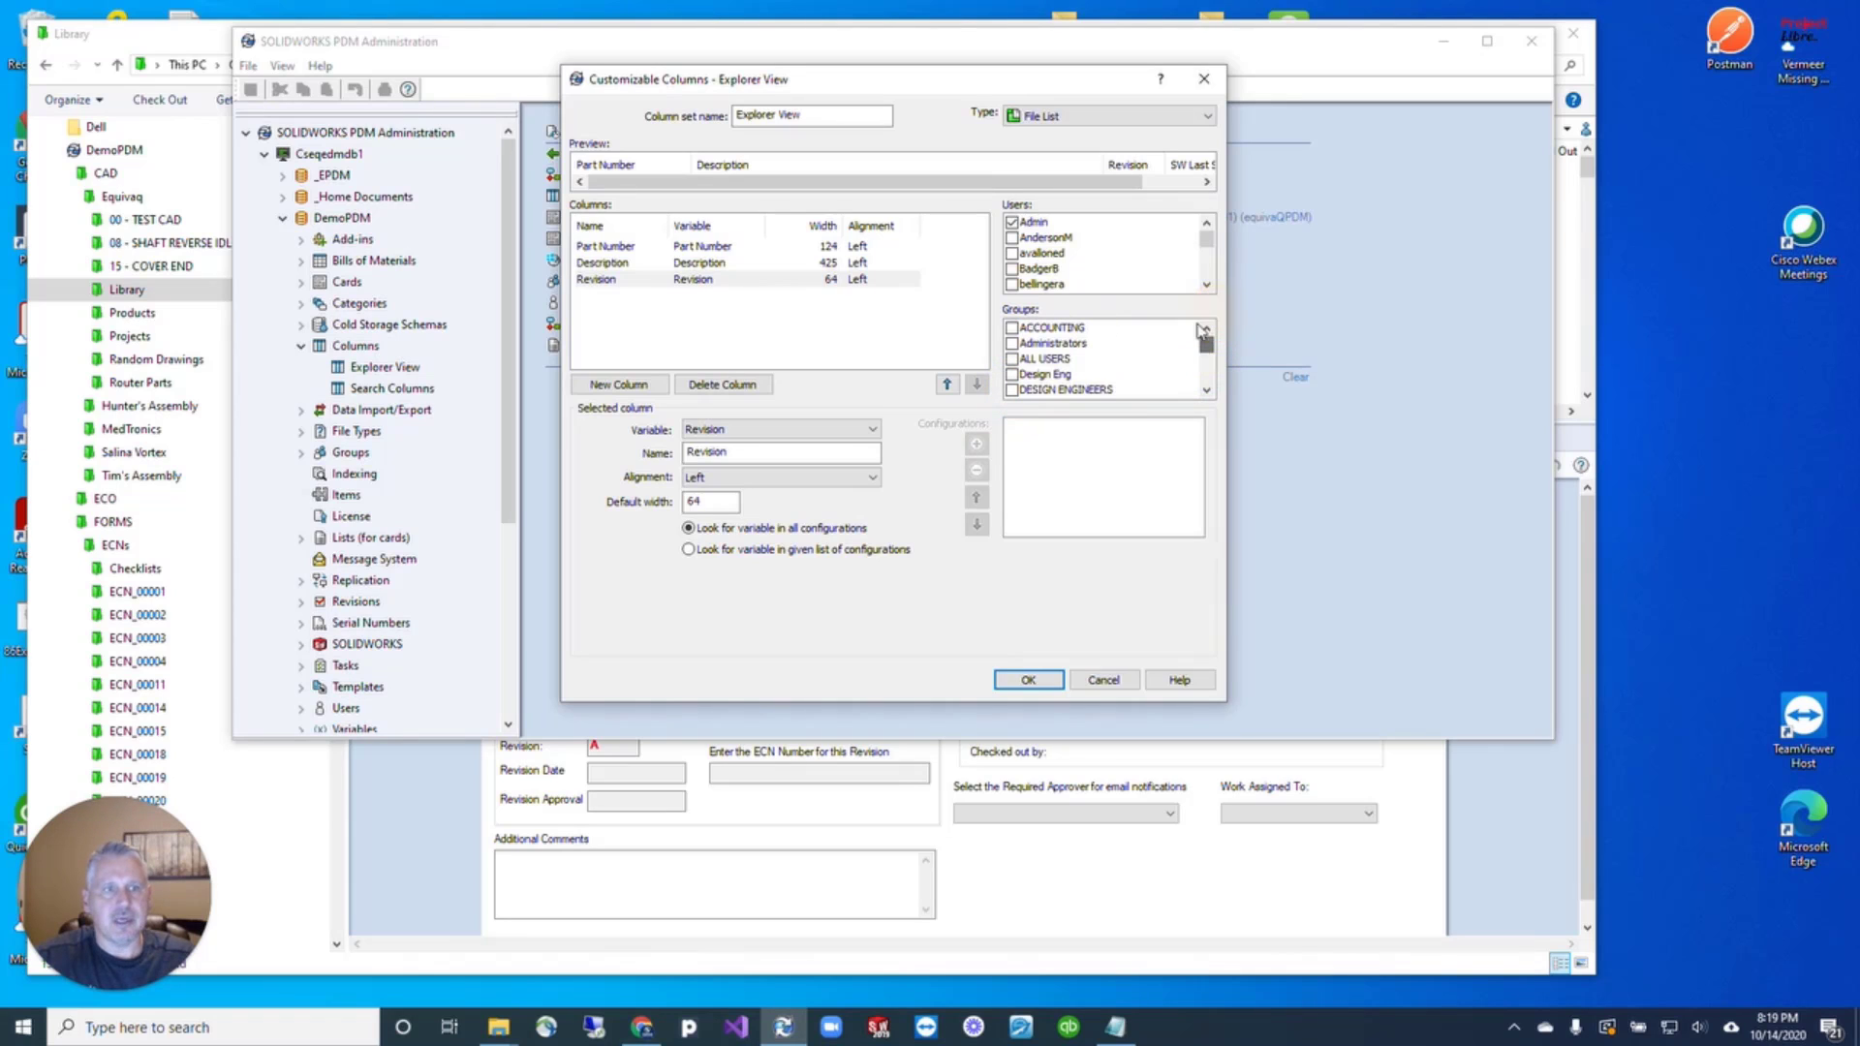
{"action": "left_click", "coordinate": [1013, 391]}
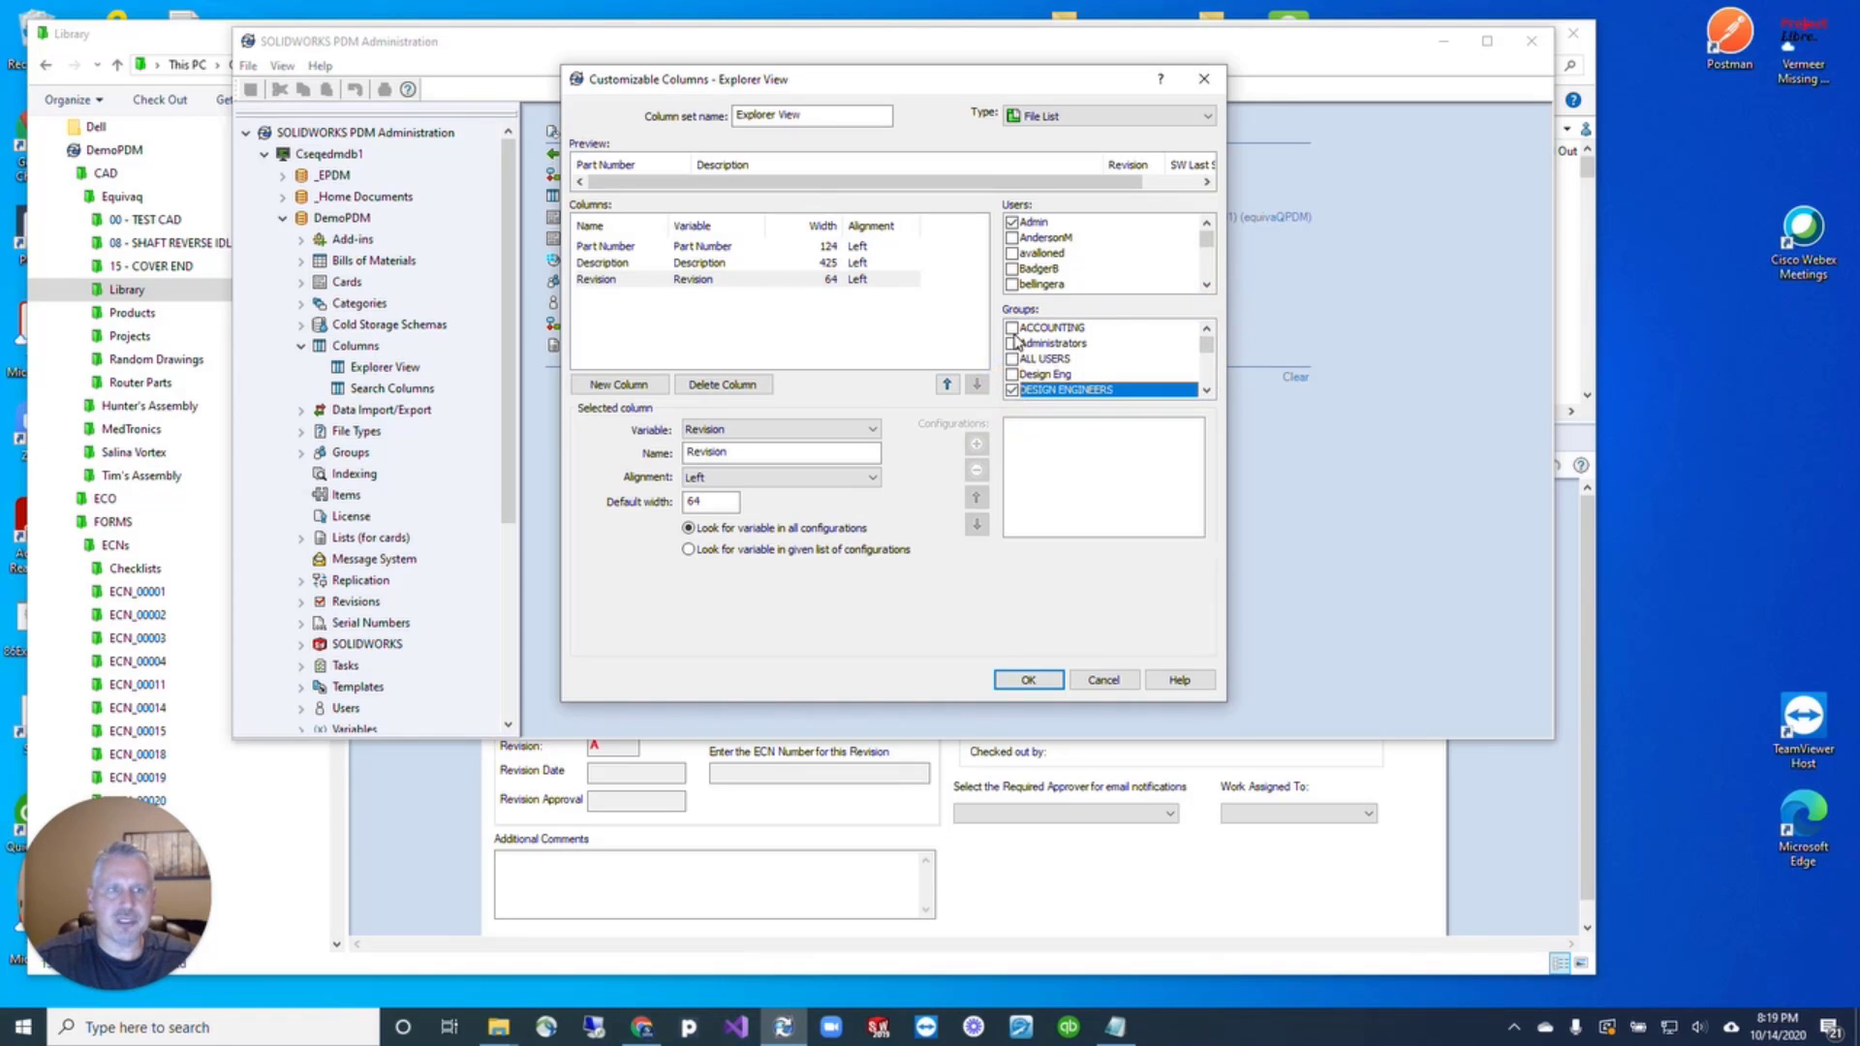
{"action": "scroll", "coordinate": [1014, 354], "scroll_direction": "down", "scroll_amount": 1}
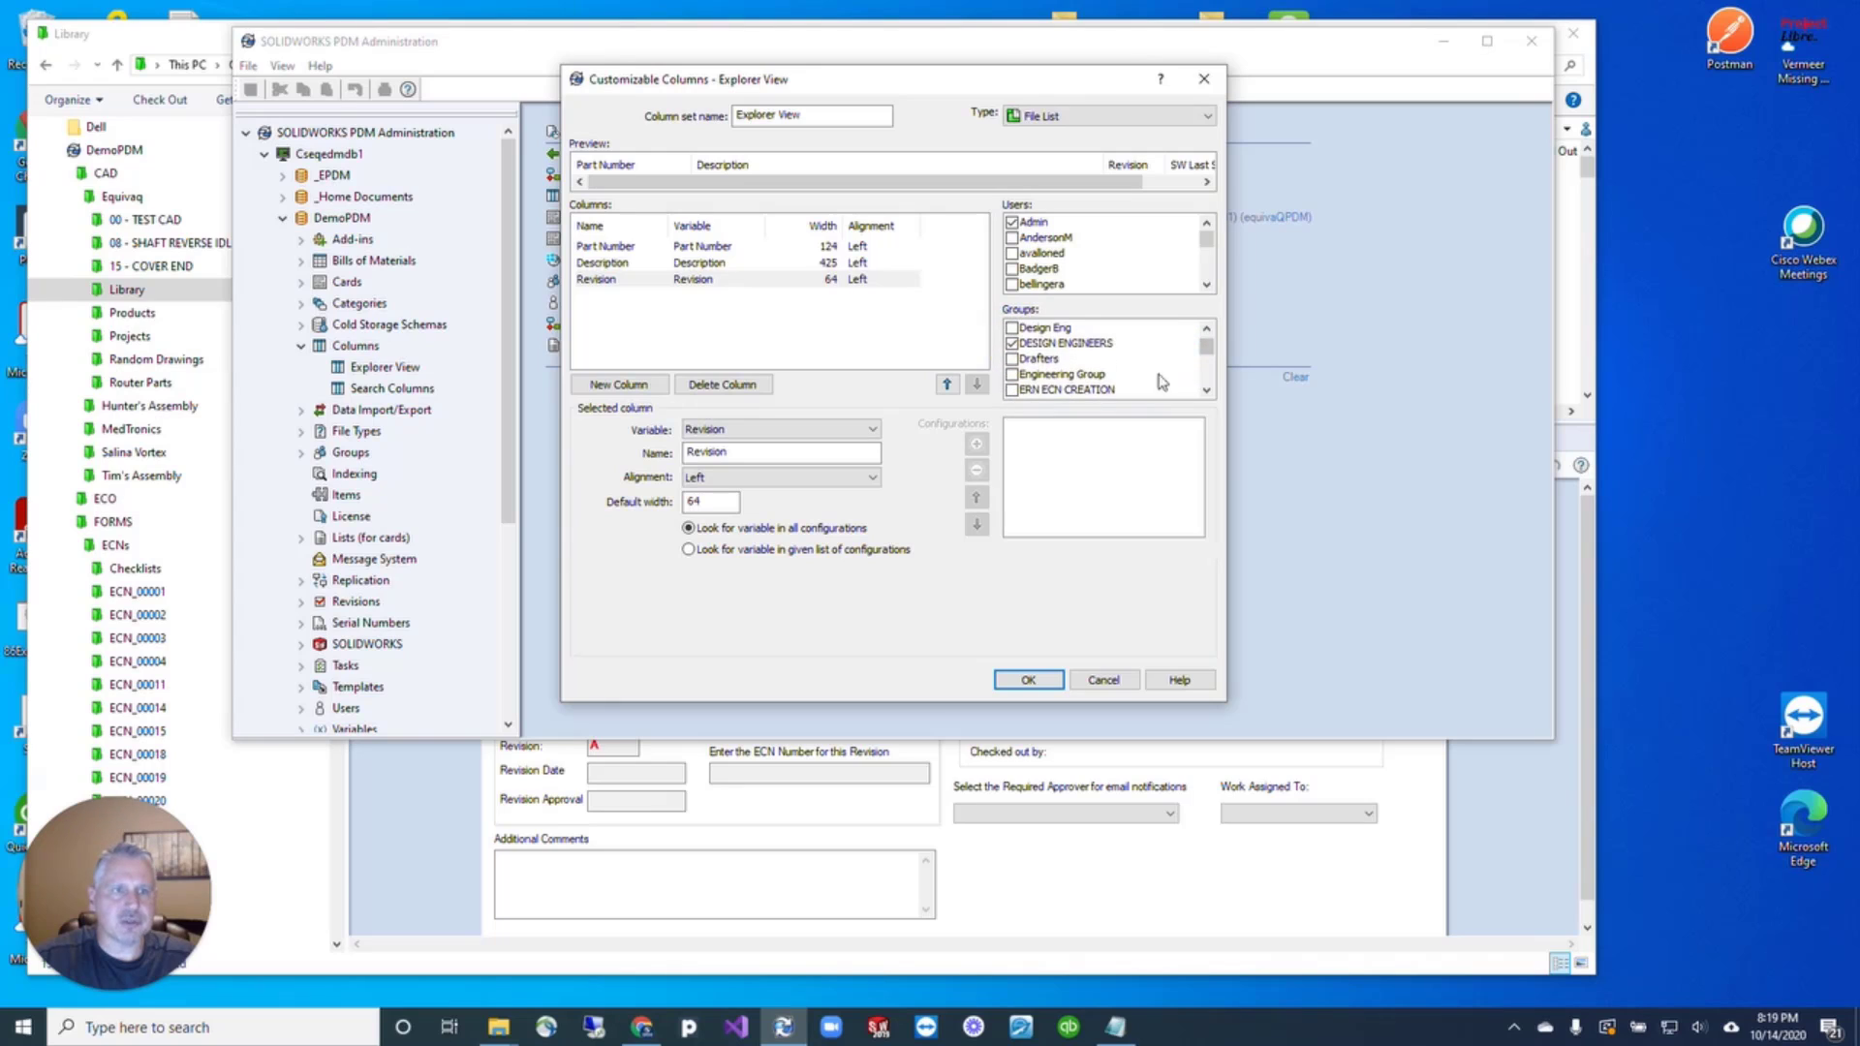
{"action": "left_click", "coordinate": [1012, 360]}
{"action": "left_click", "coordinate": [1012, 374]}
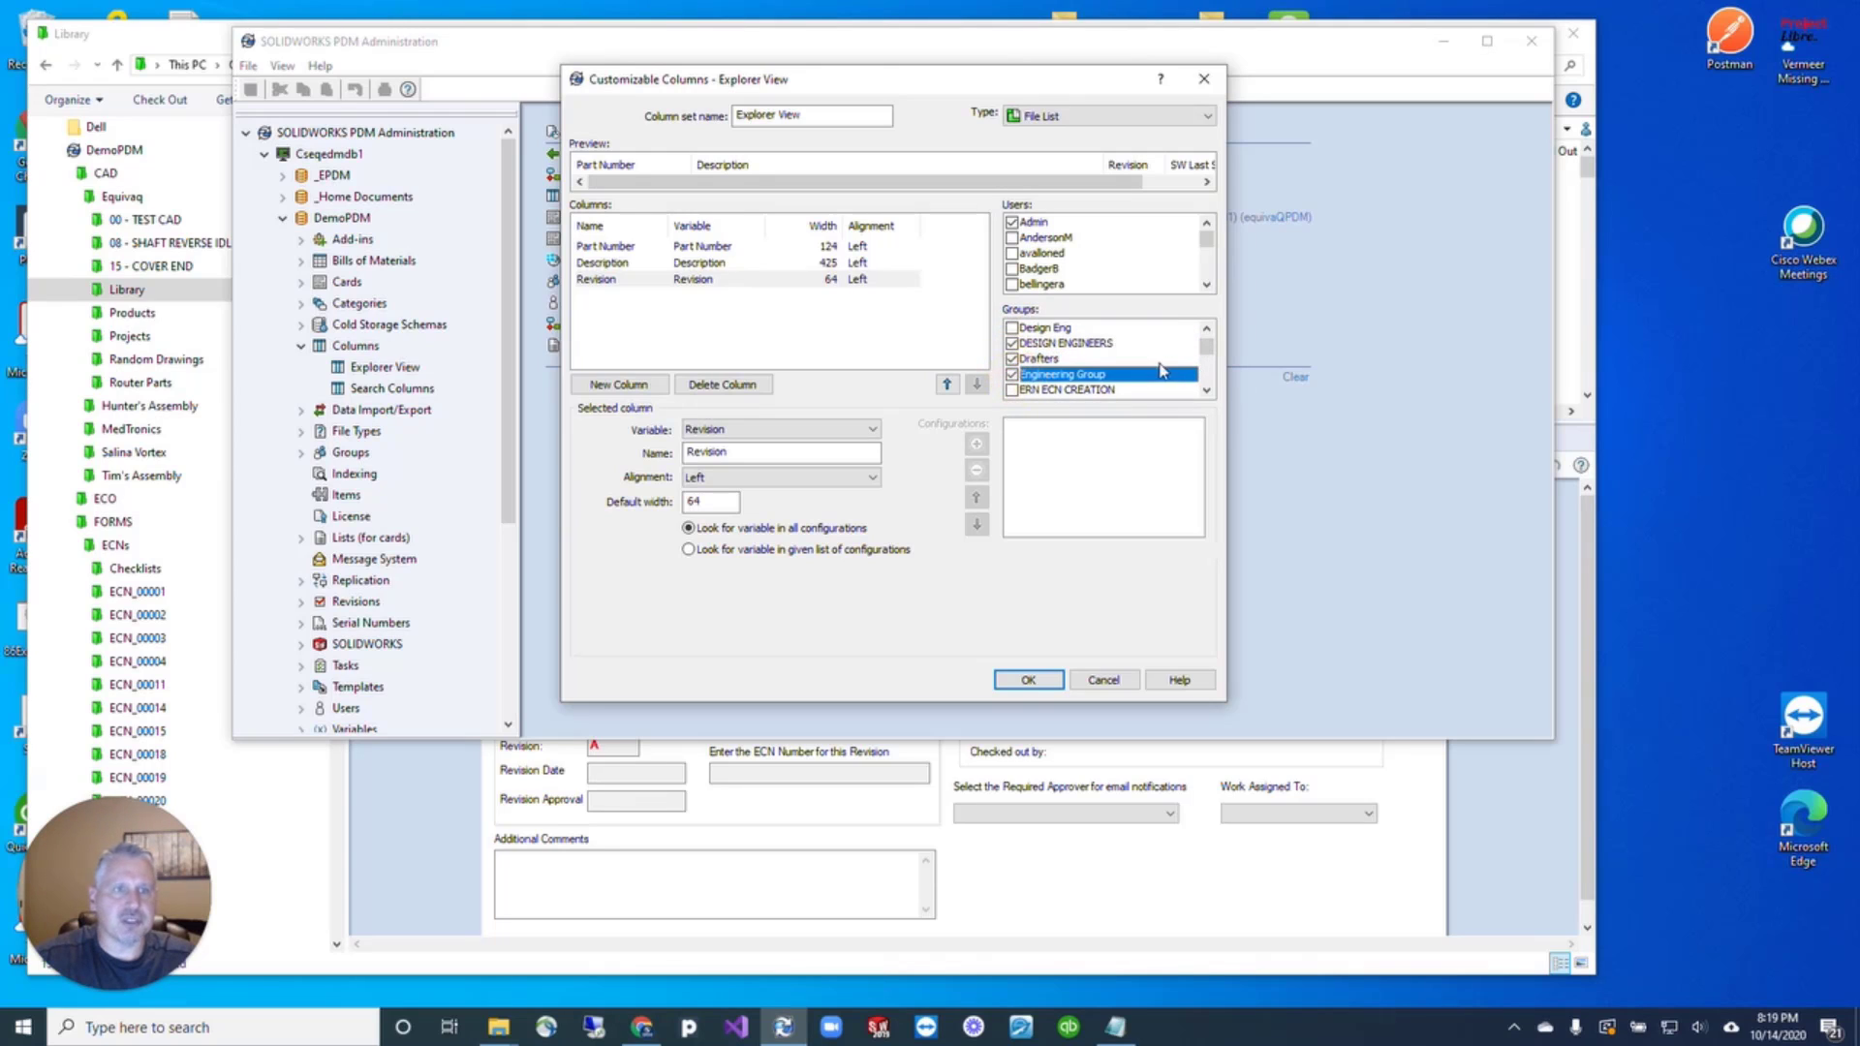
{"action": "scroll", "coordinate": [1160, 364], "scroll_direction": "down", "scroll_amount": 1}
{"action": "scroll", "coordinate": [1163, 365], "scroll_direction": "down", "scroll_amount": 1}
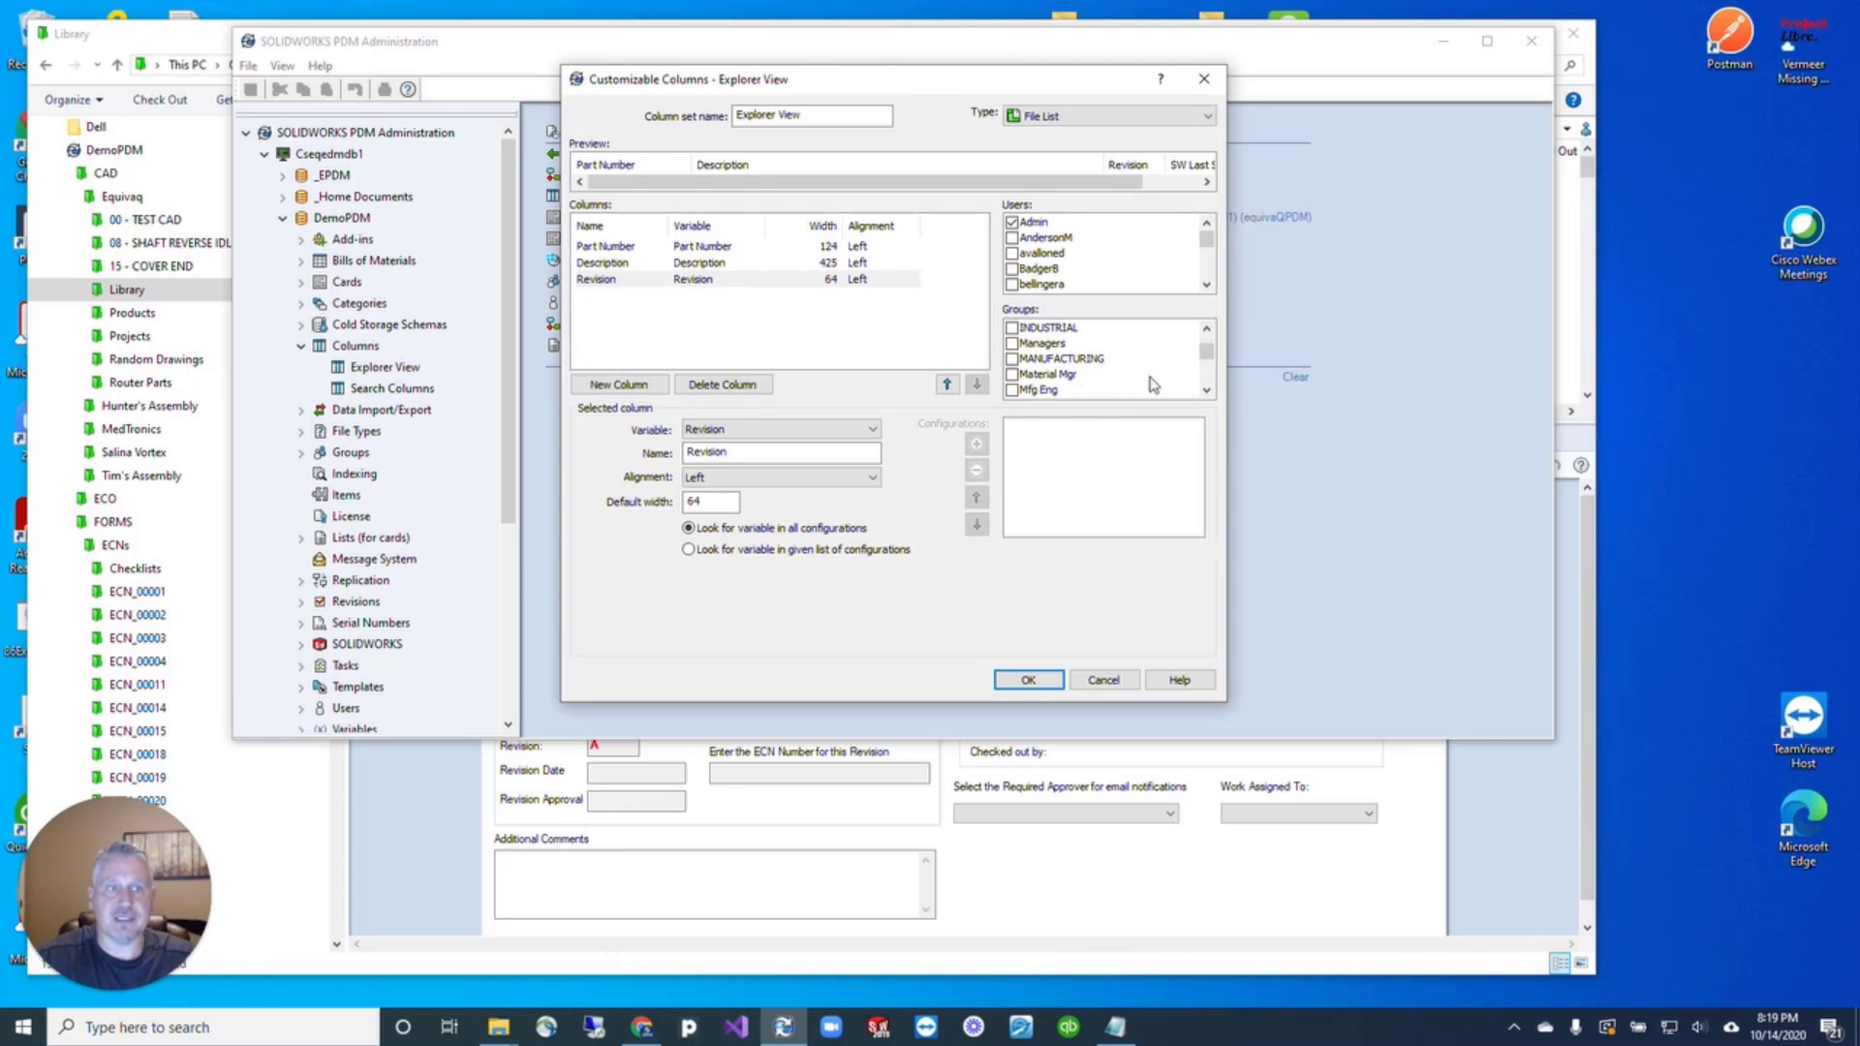
{"action": "scroll", "coordinate": [1124, 373], "scroll_direction": "down", "scroll_amount": 2}
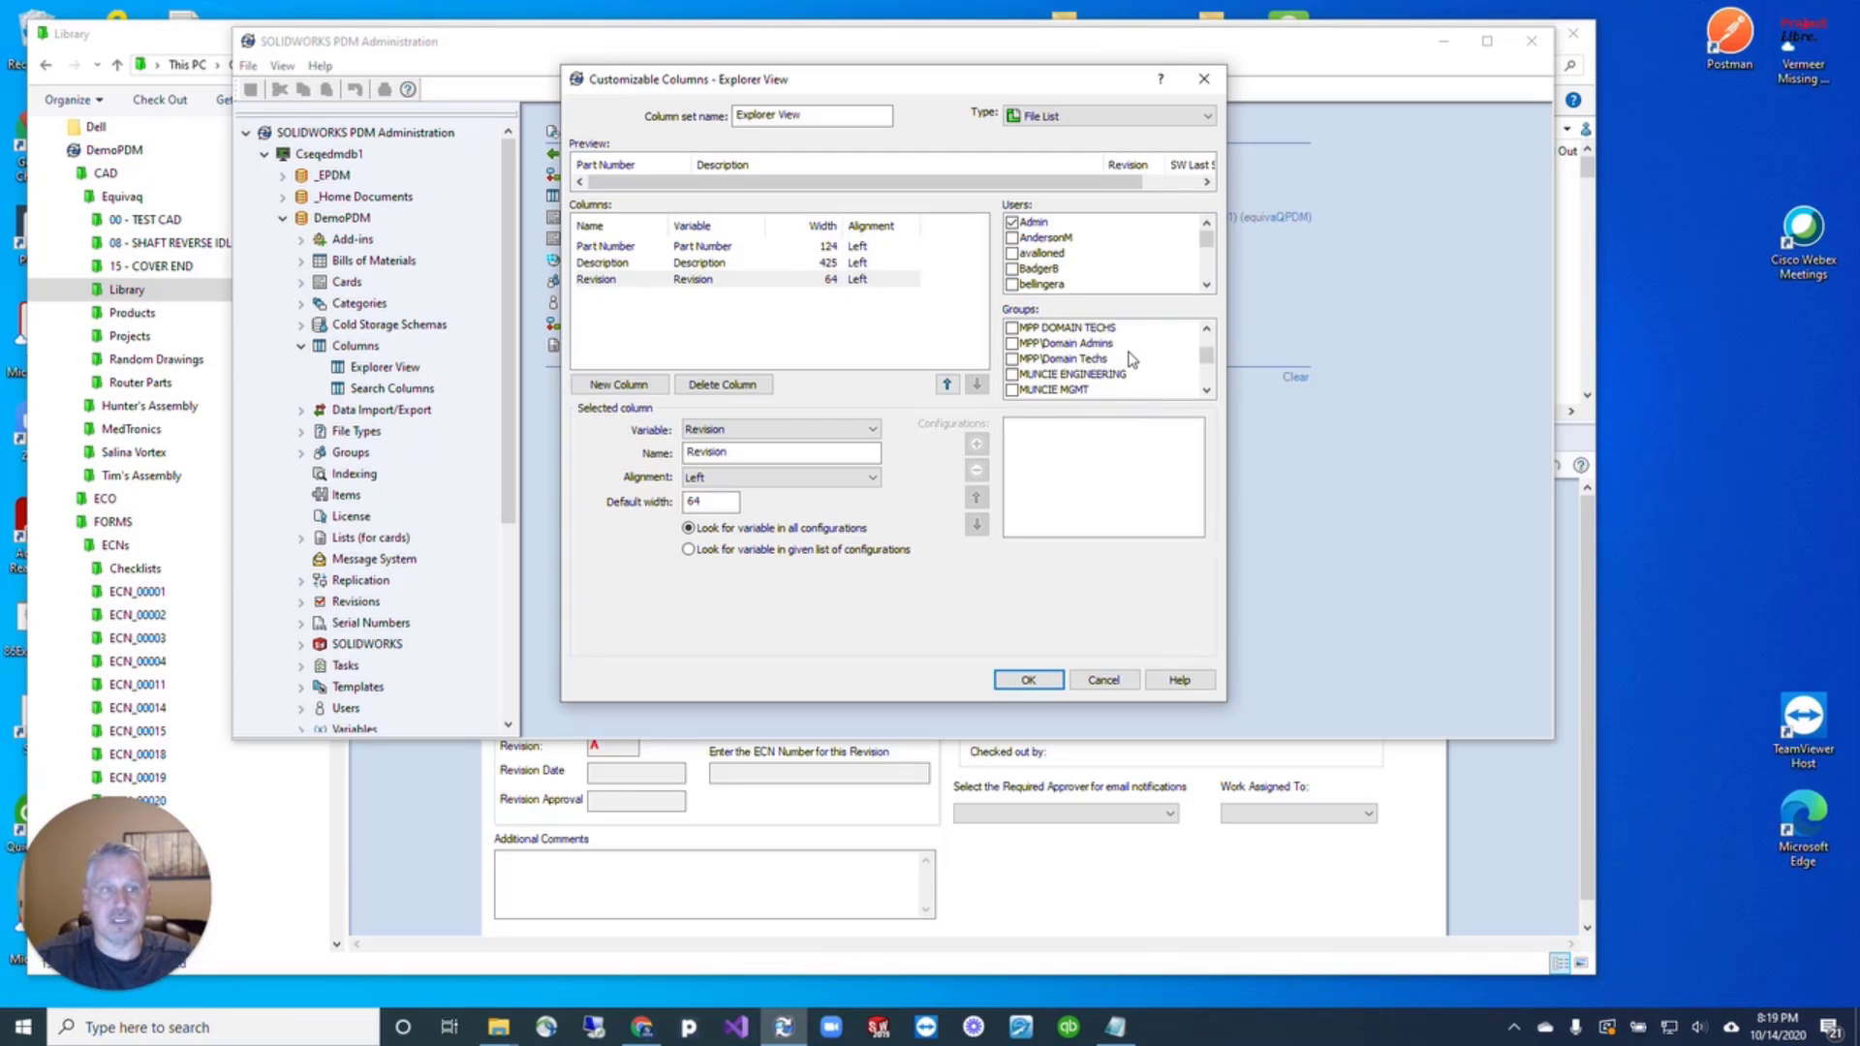
{"action": "scroll", "coordinate": [1131, 365], "scroll_direction": "down", "scroll_amount": 4}
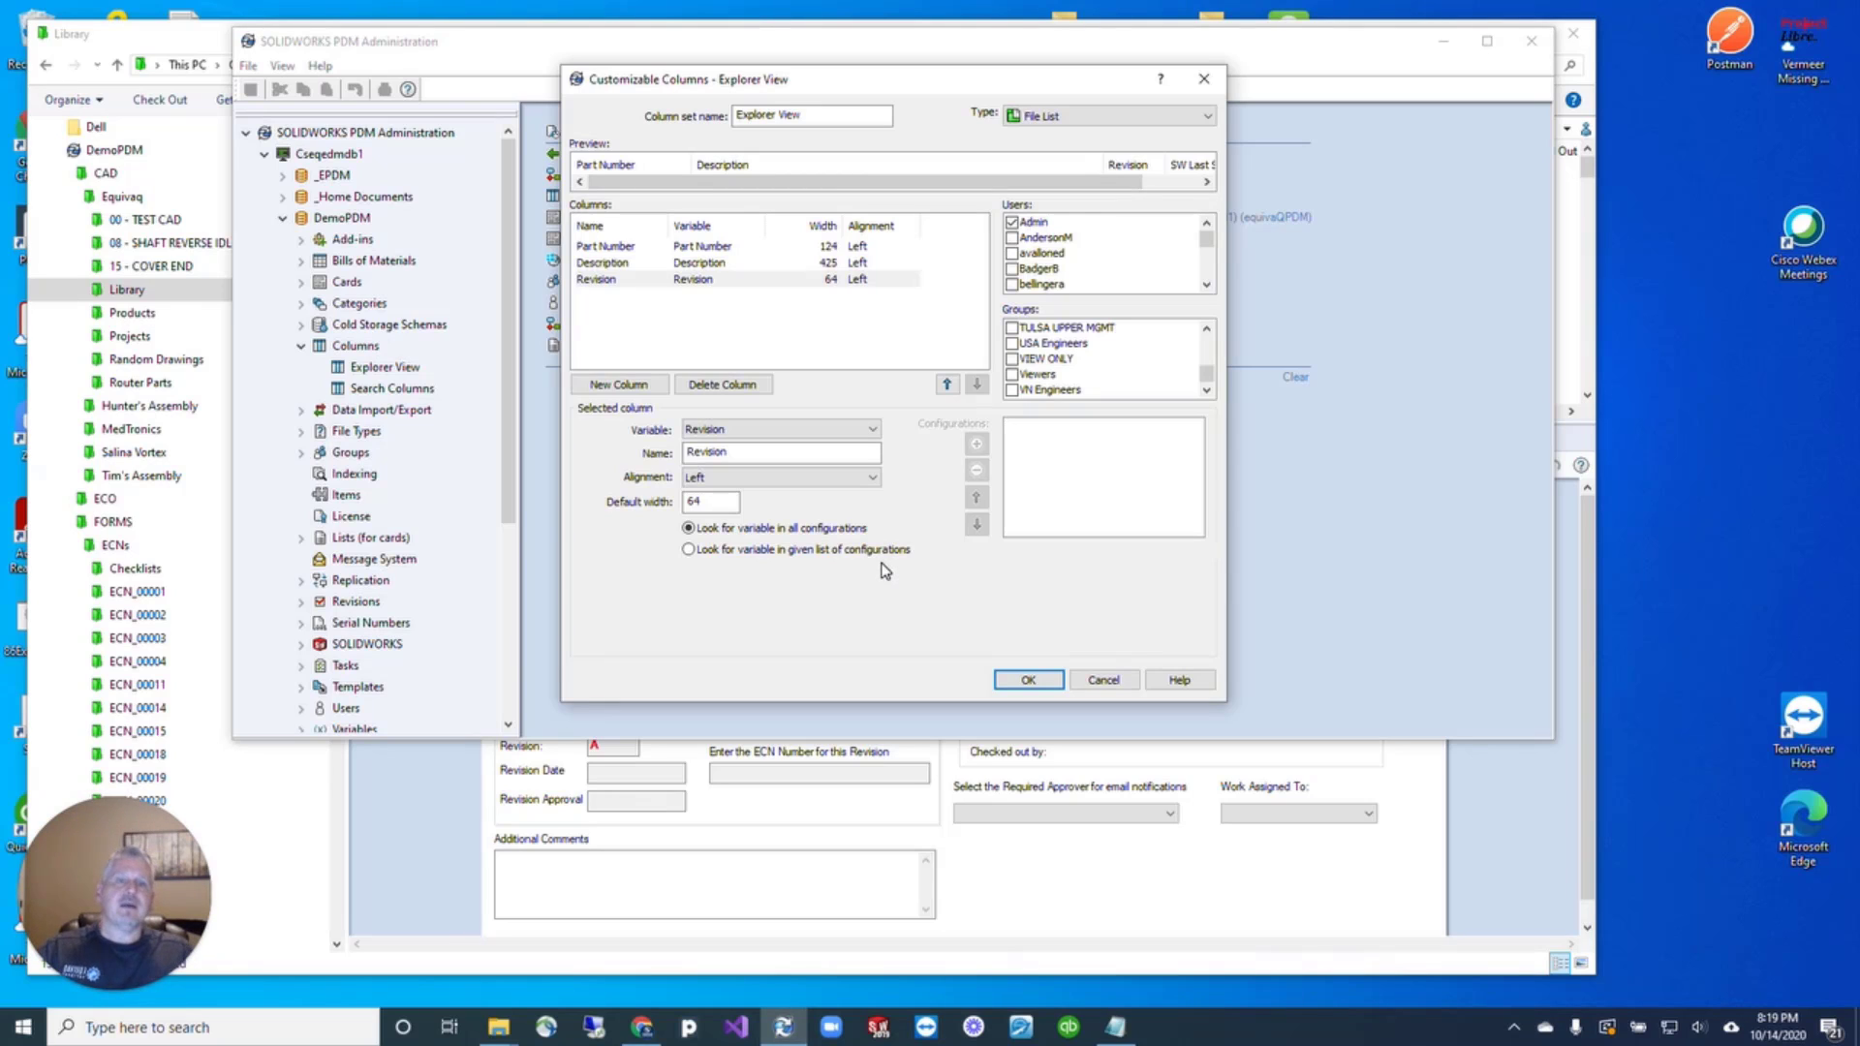
{"action": "left_click", "coordinate": [689, 550]}
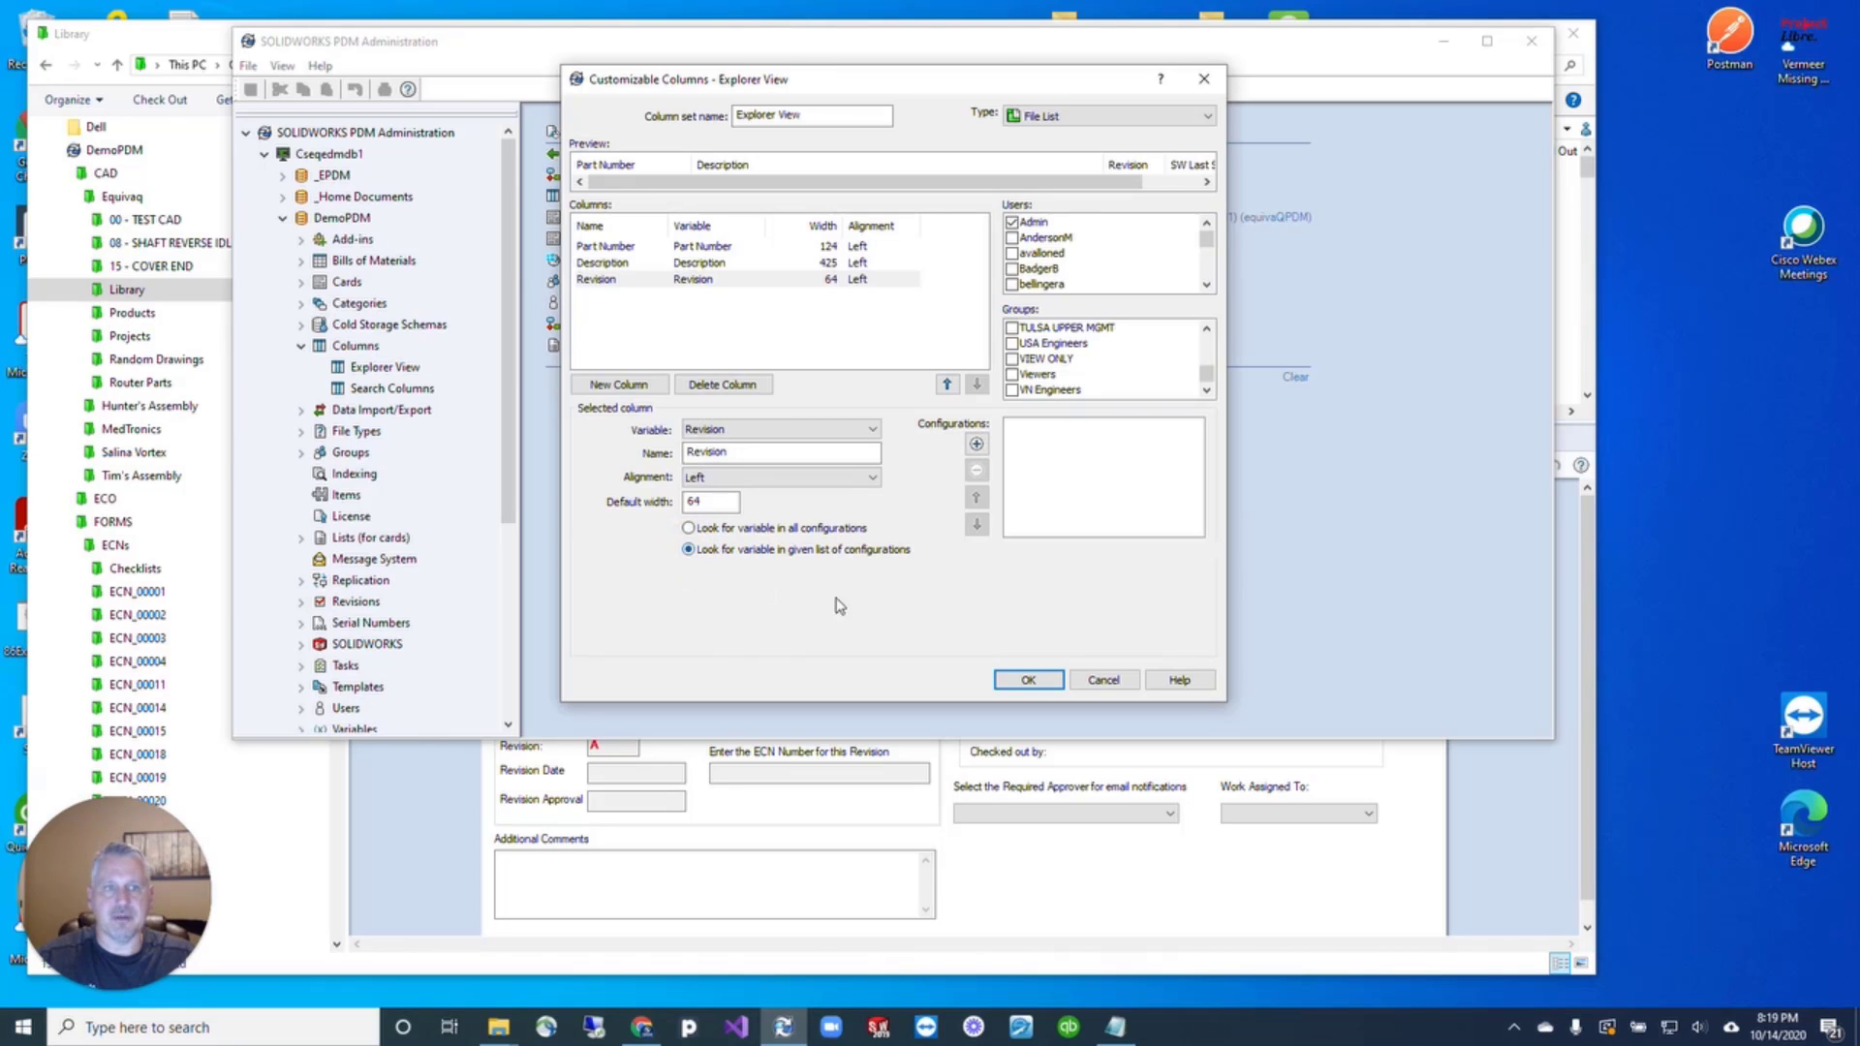
{"action": "left_click", "coordinate": [976, 446]}
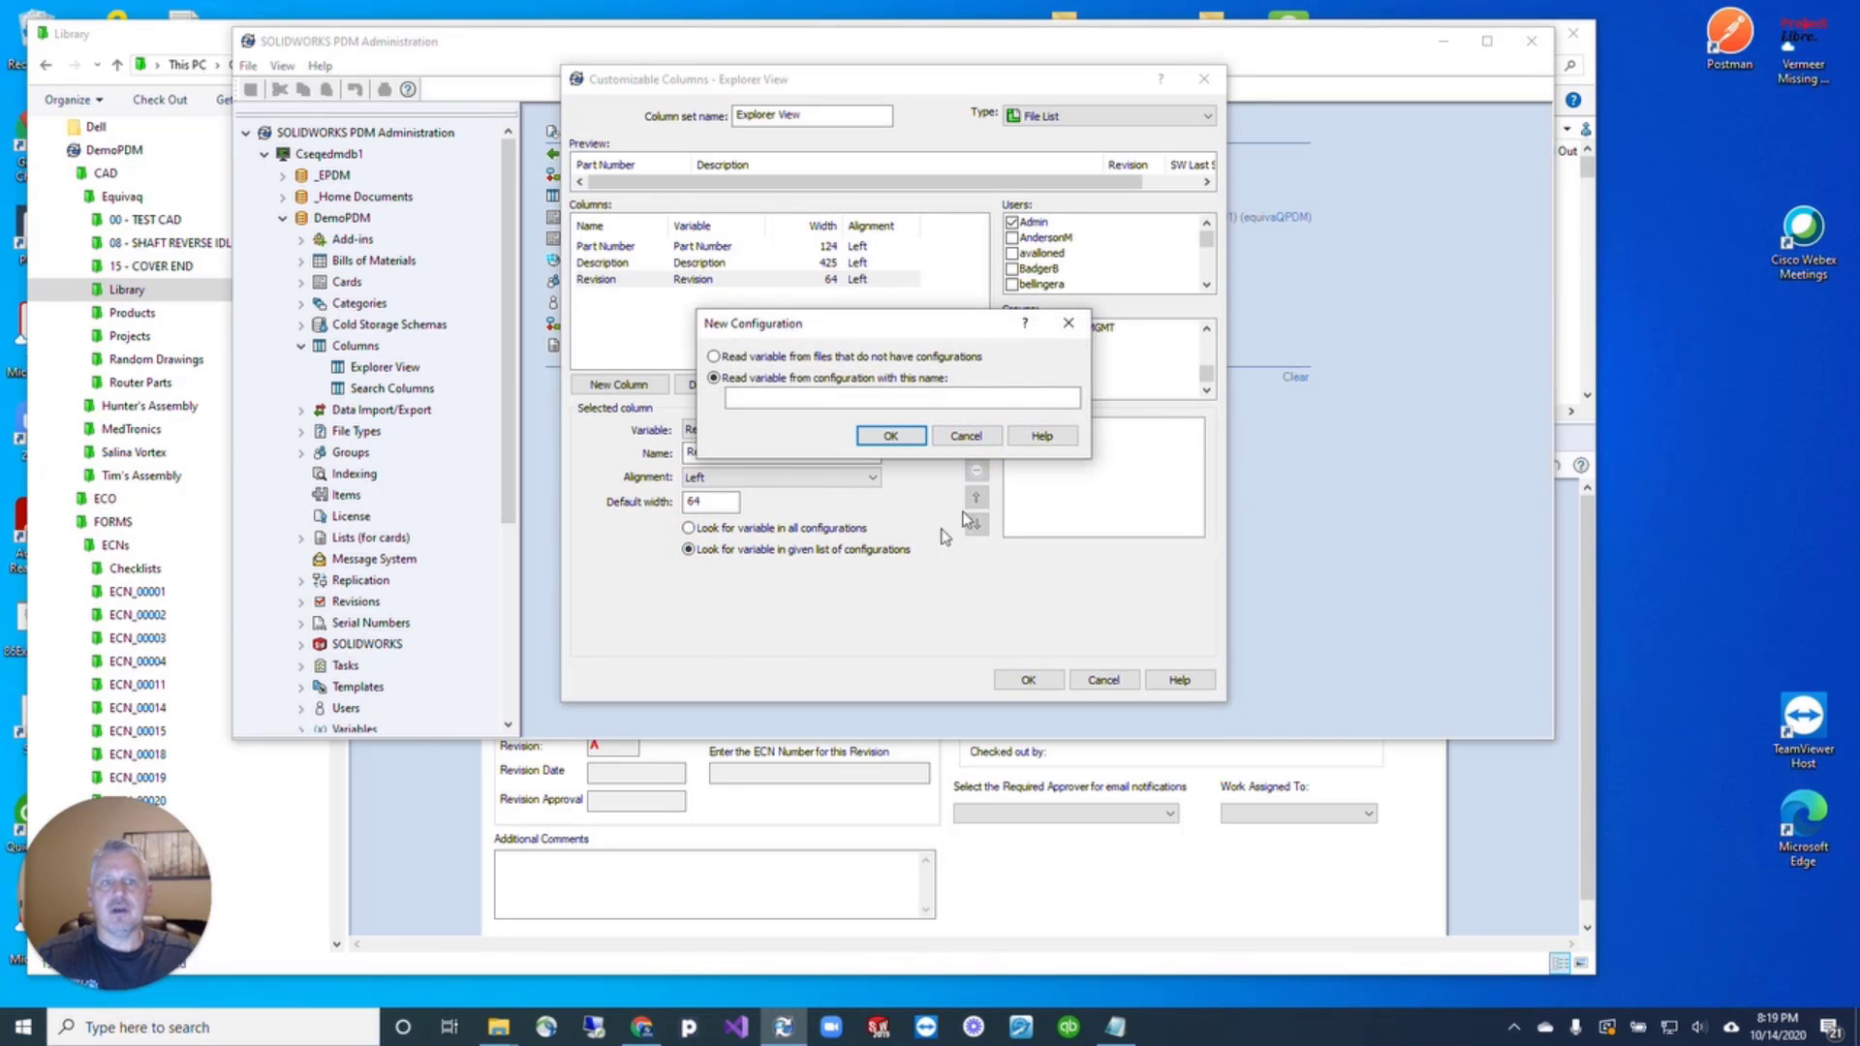
{"action": "left_click", "coordinate": [843, 397]}
{"action": "type", "text": "PLASTIC"}
{"action": "left_click", "coordinate": [890, 436]}
{"action": "left_click", "coordinate": [977, 445]}
{"action": "type", "text": "PLASTIC"}
{"action": "left_click", "coordinate": [912, 438]}
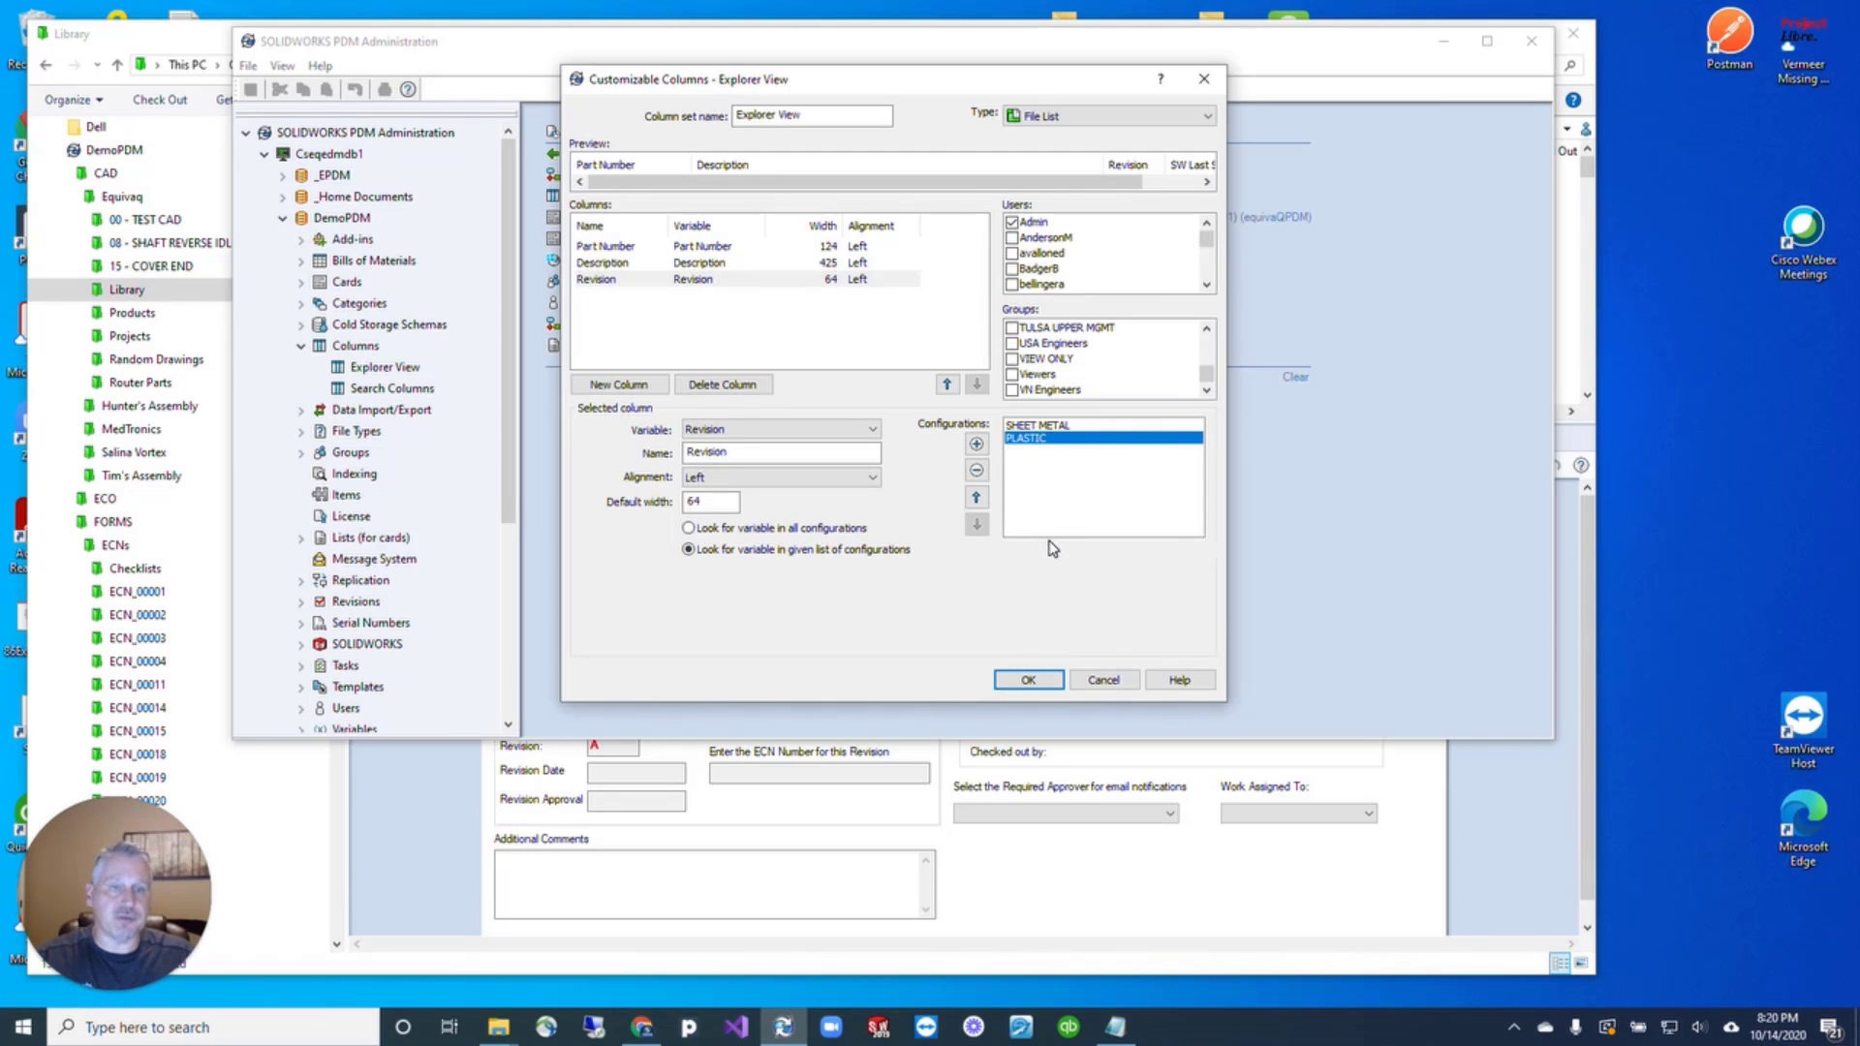
{"action": "left_click", "coordinate": [687, 528]}
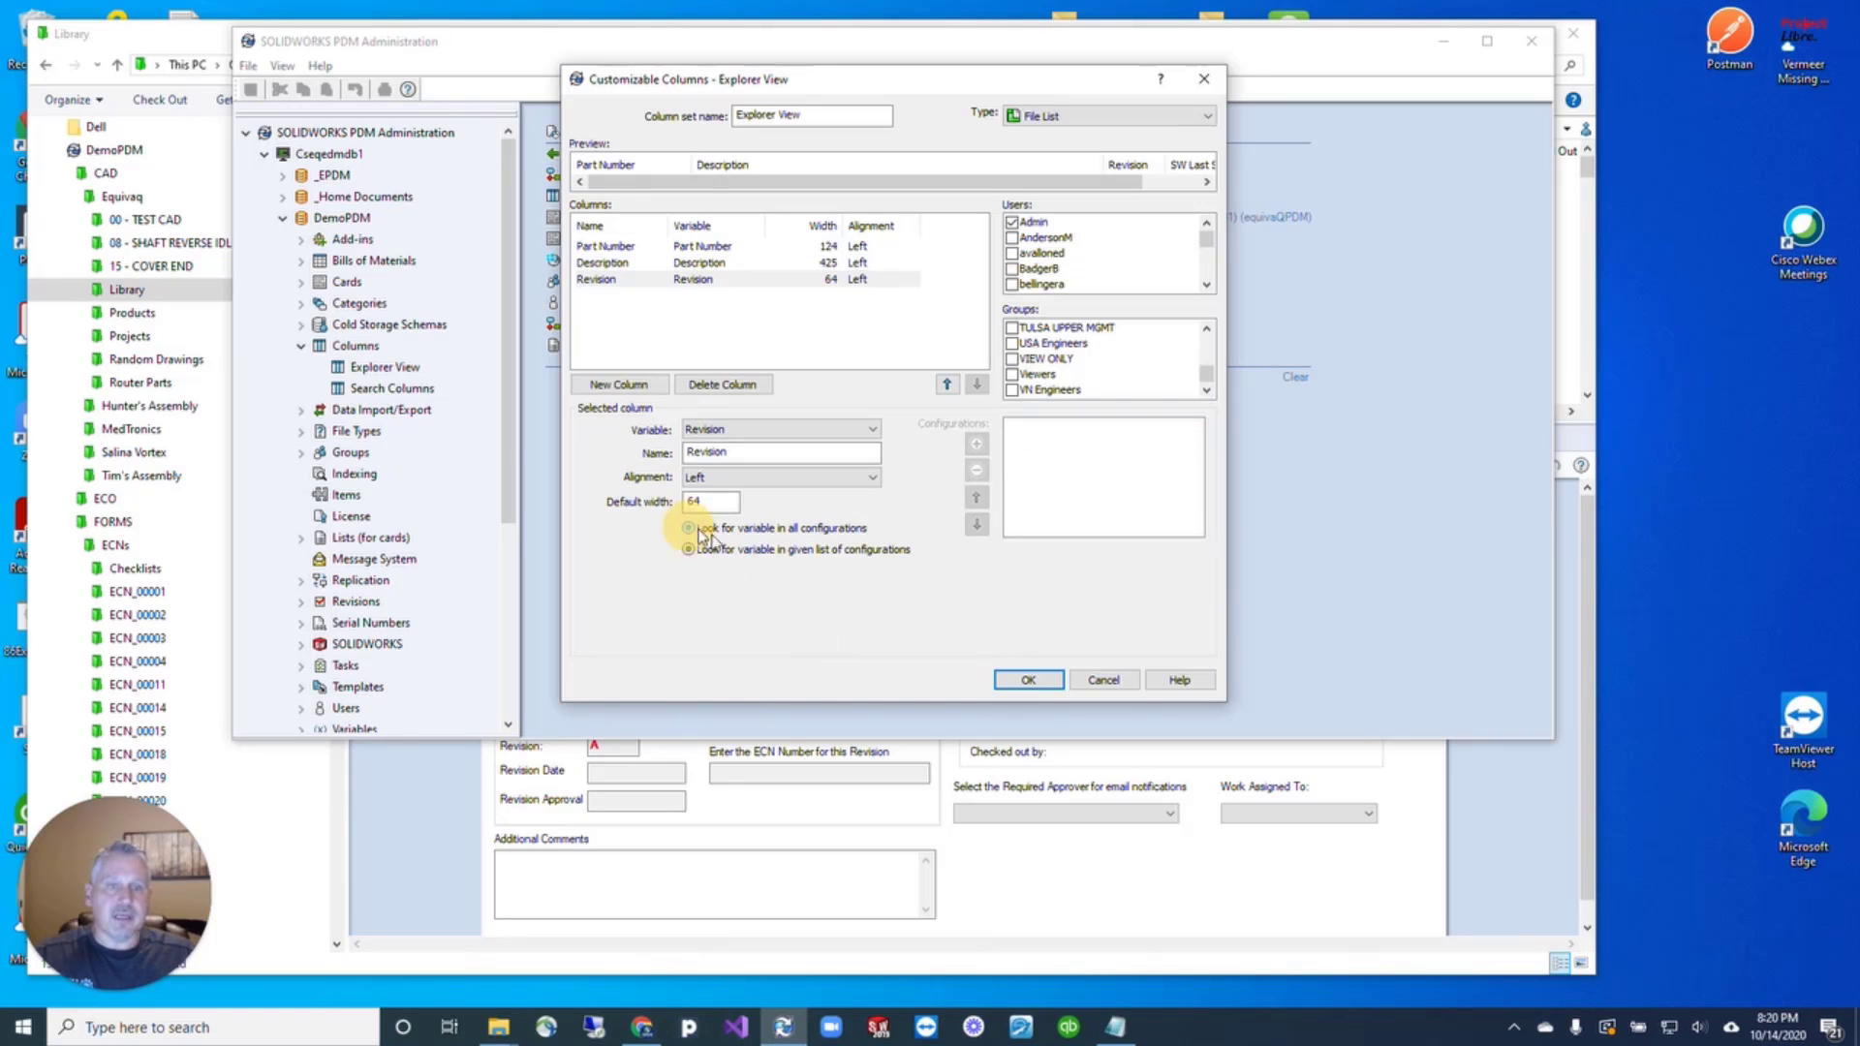
Save the column set and arrange Library columns: Part Number after Name, Checked Out By after Revision
{"action": "left_click", "coordinate": [1014, 677]}
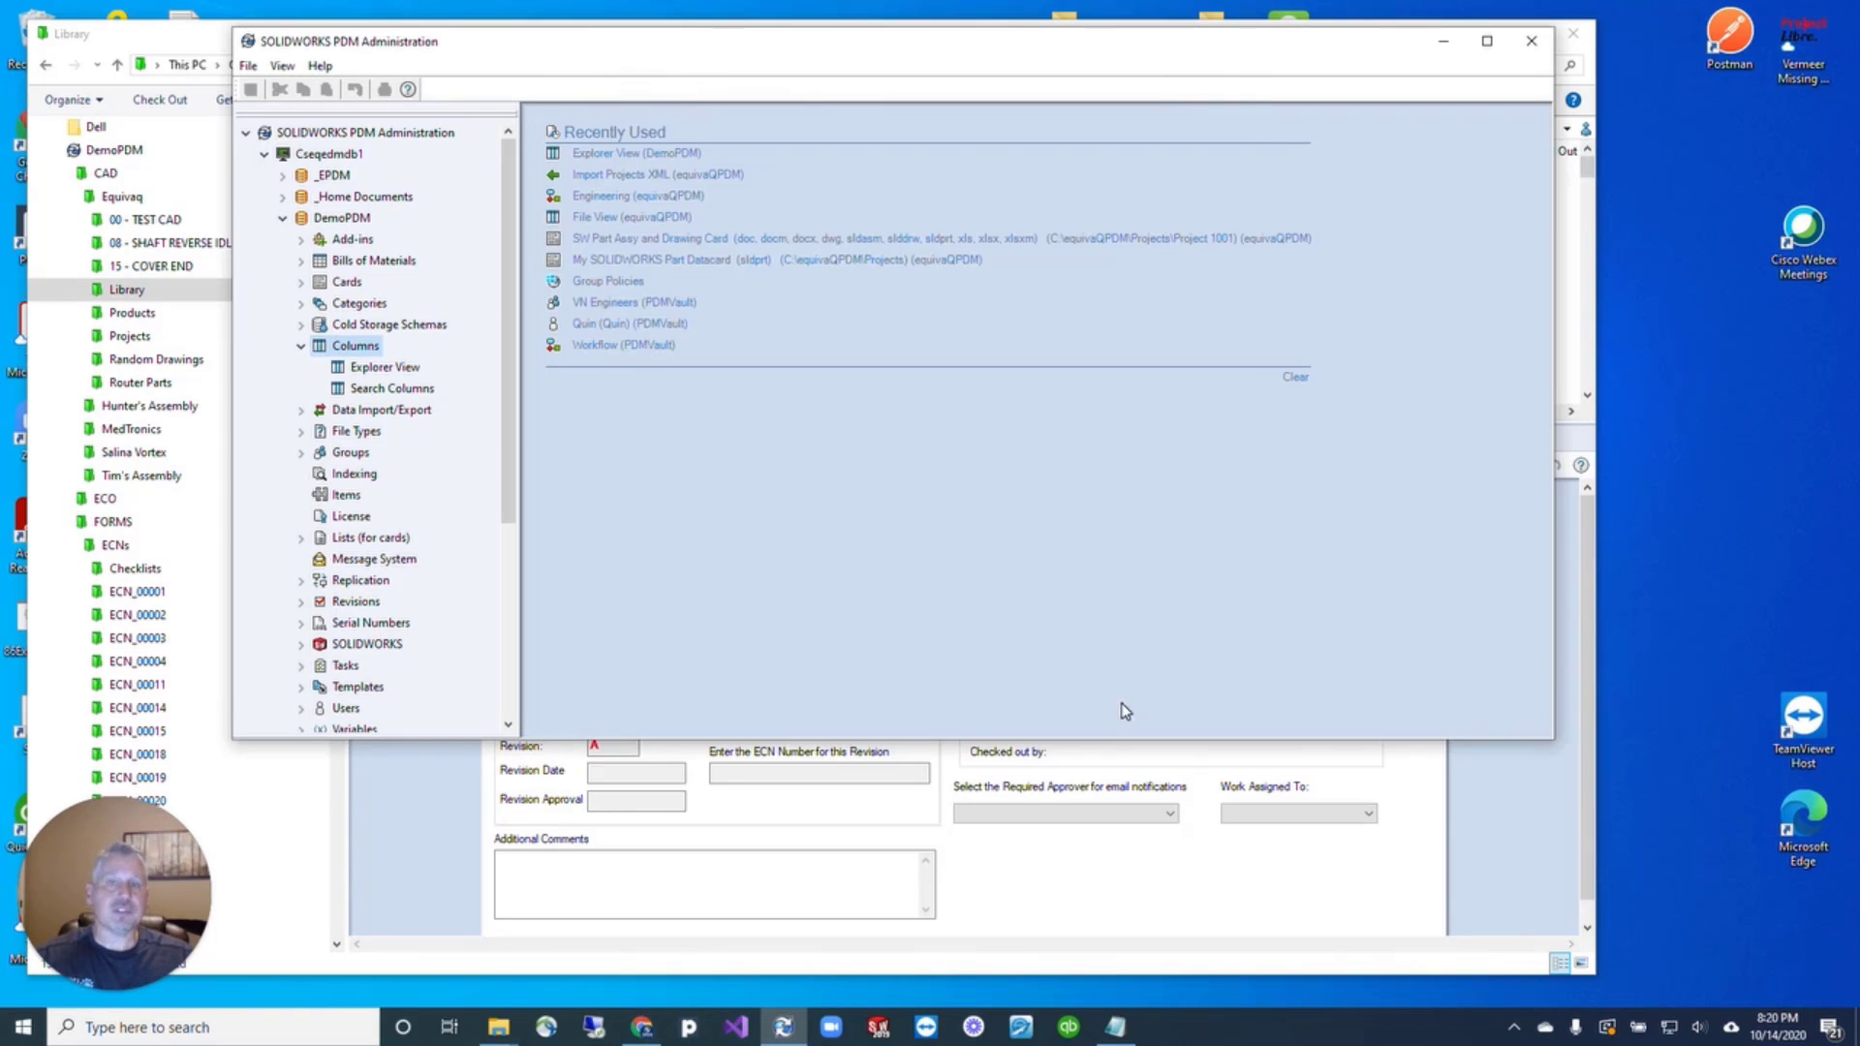
{"action": "left_click", "coordinate": [1468, 839]}
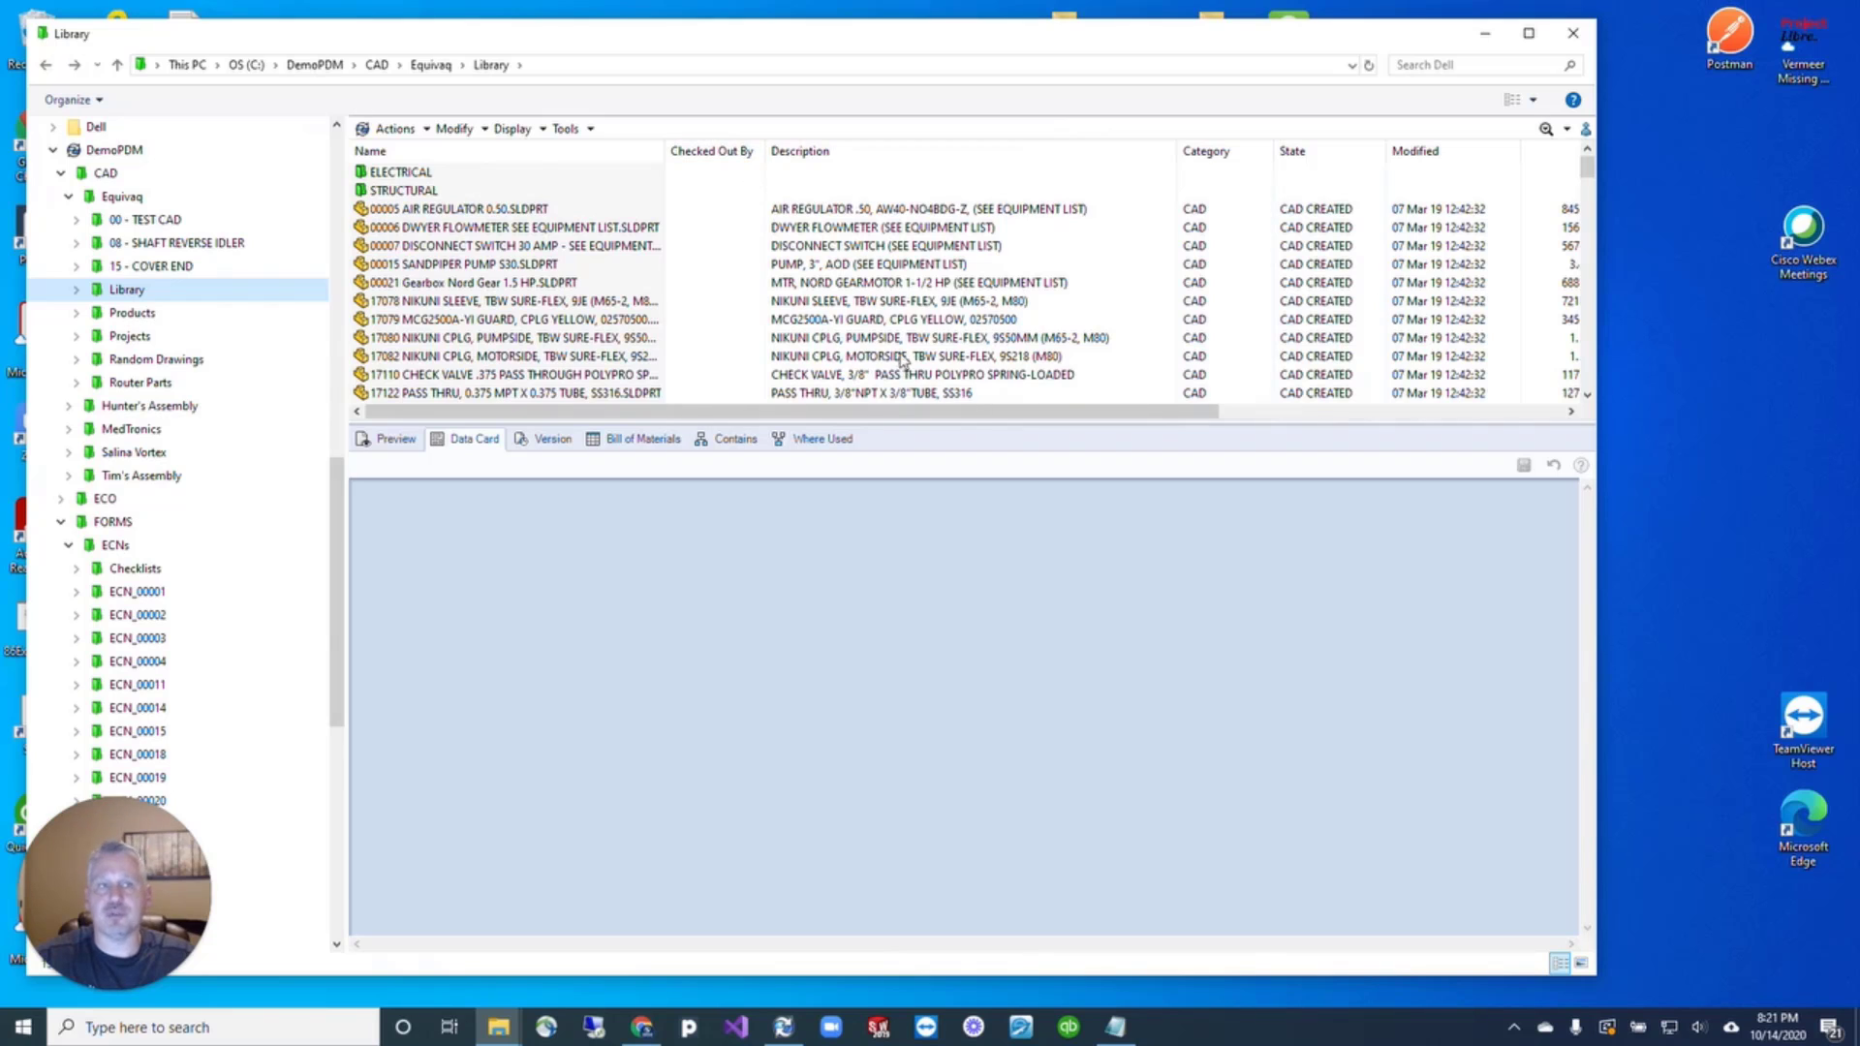
{"action": "scroll", "coordinate": [1002, 369], "scroll_direction": "right", "scroll_amount": 5}
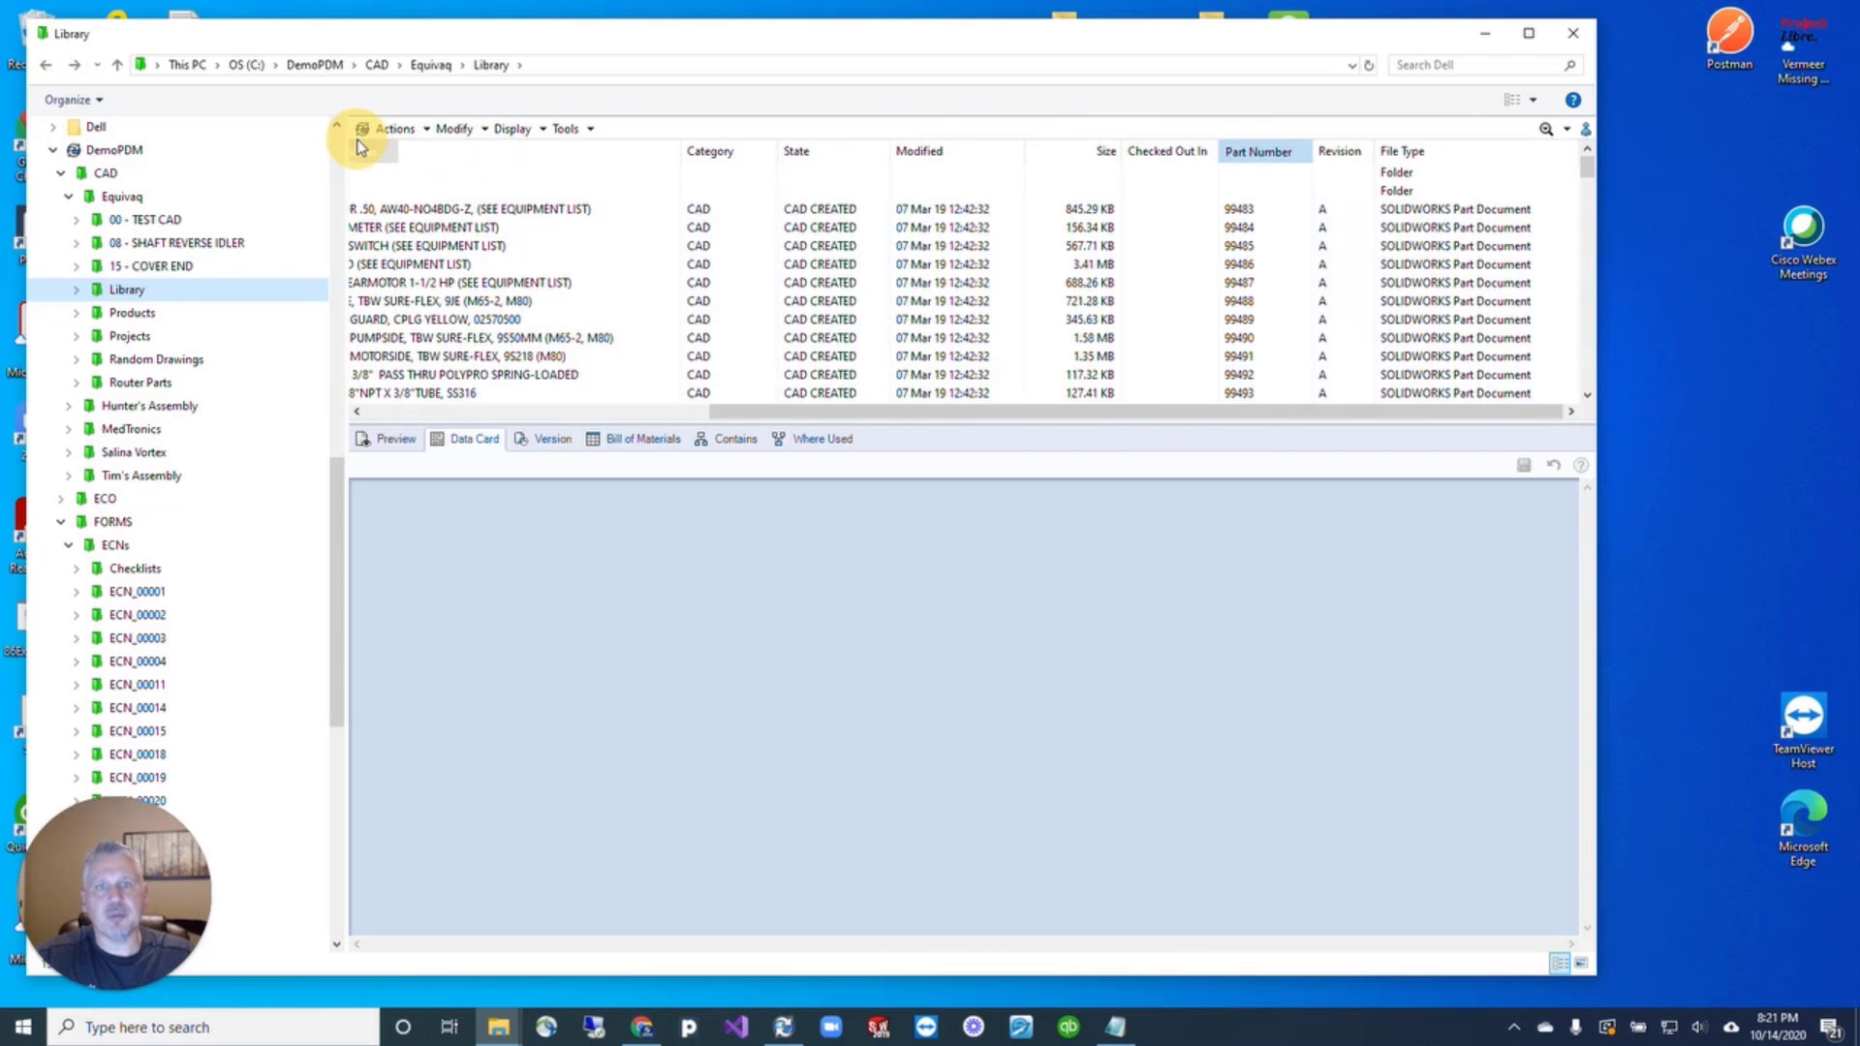
{"action": "left_click_drag", "start_coordinate": [1340, 151], "coordinate": [387, 151]}
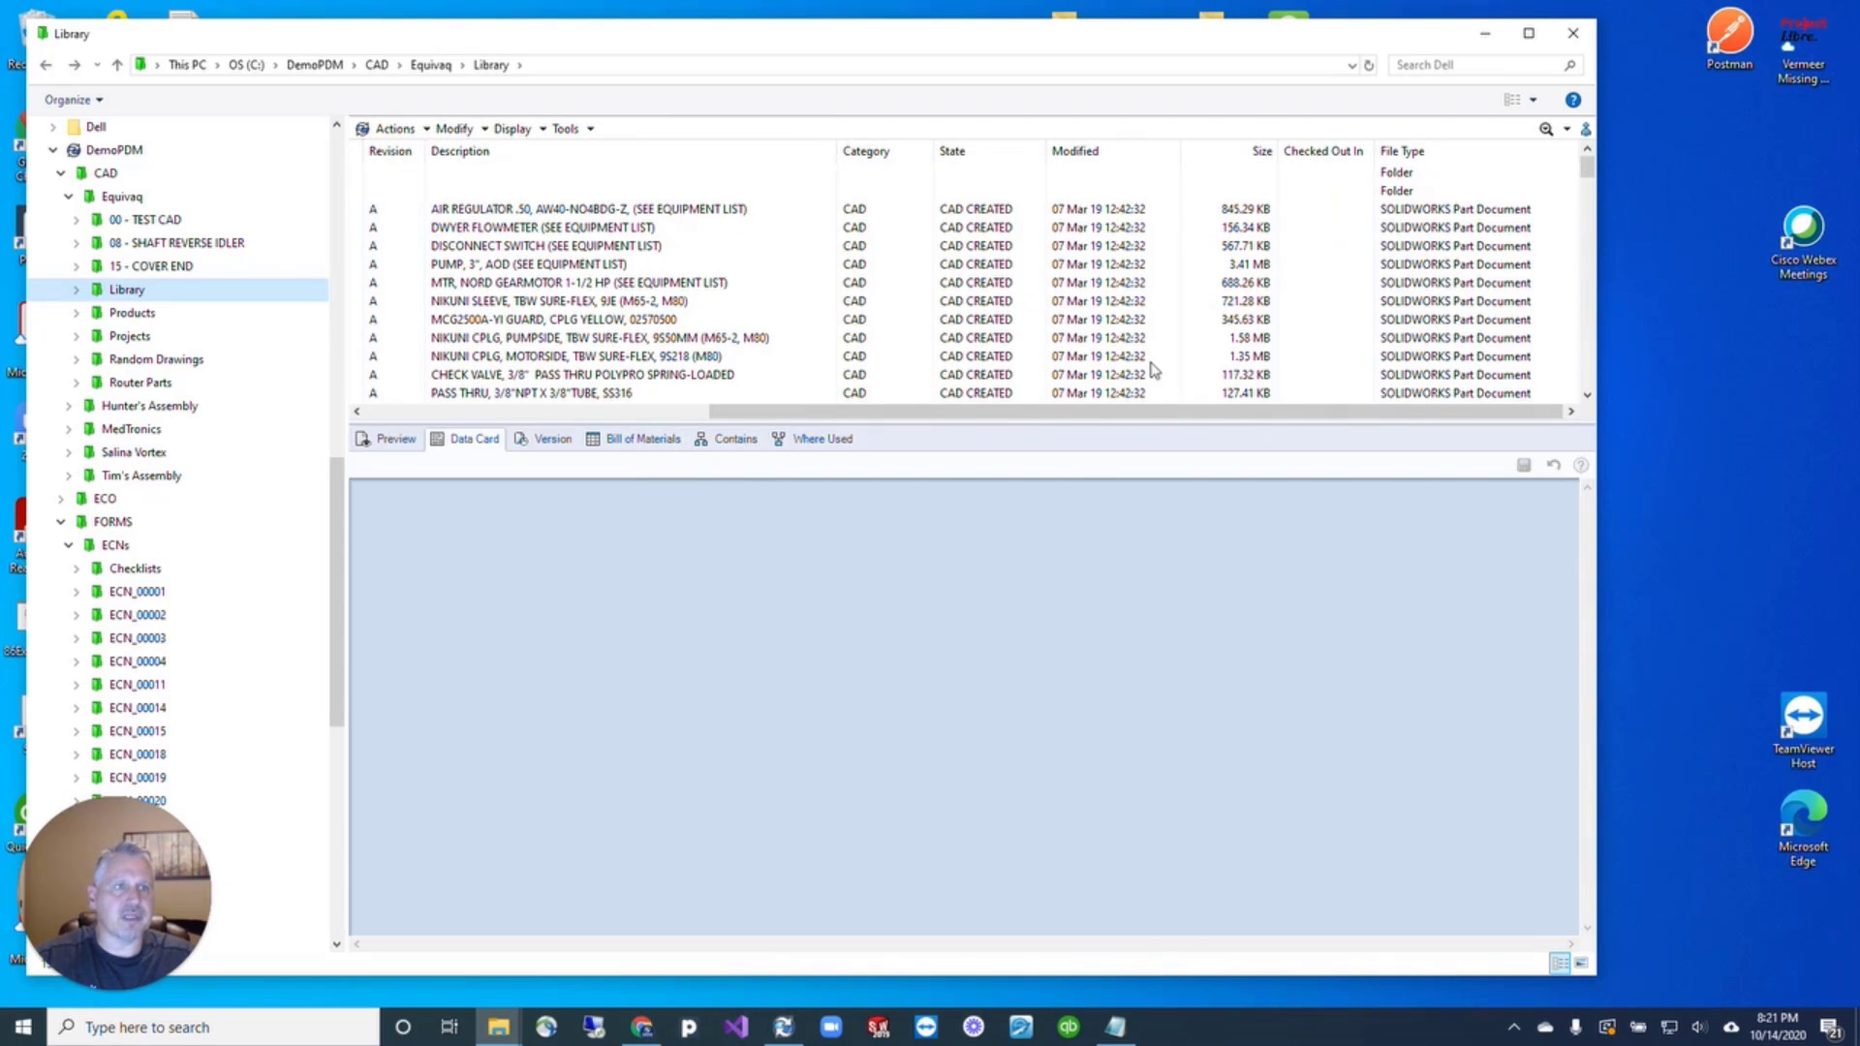
{"action": "left_click", "coordinate": [453, 411]}
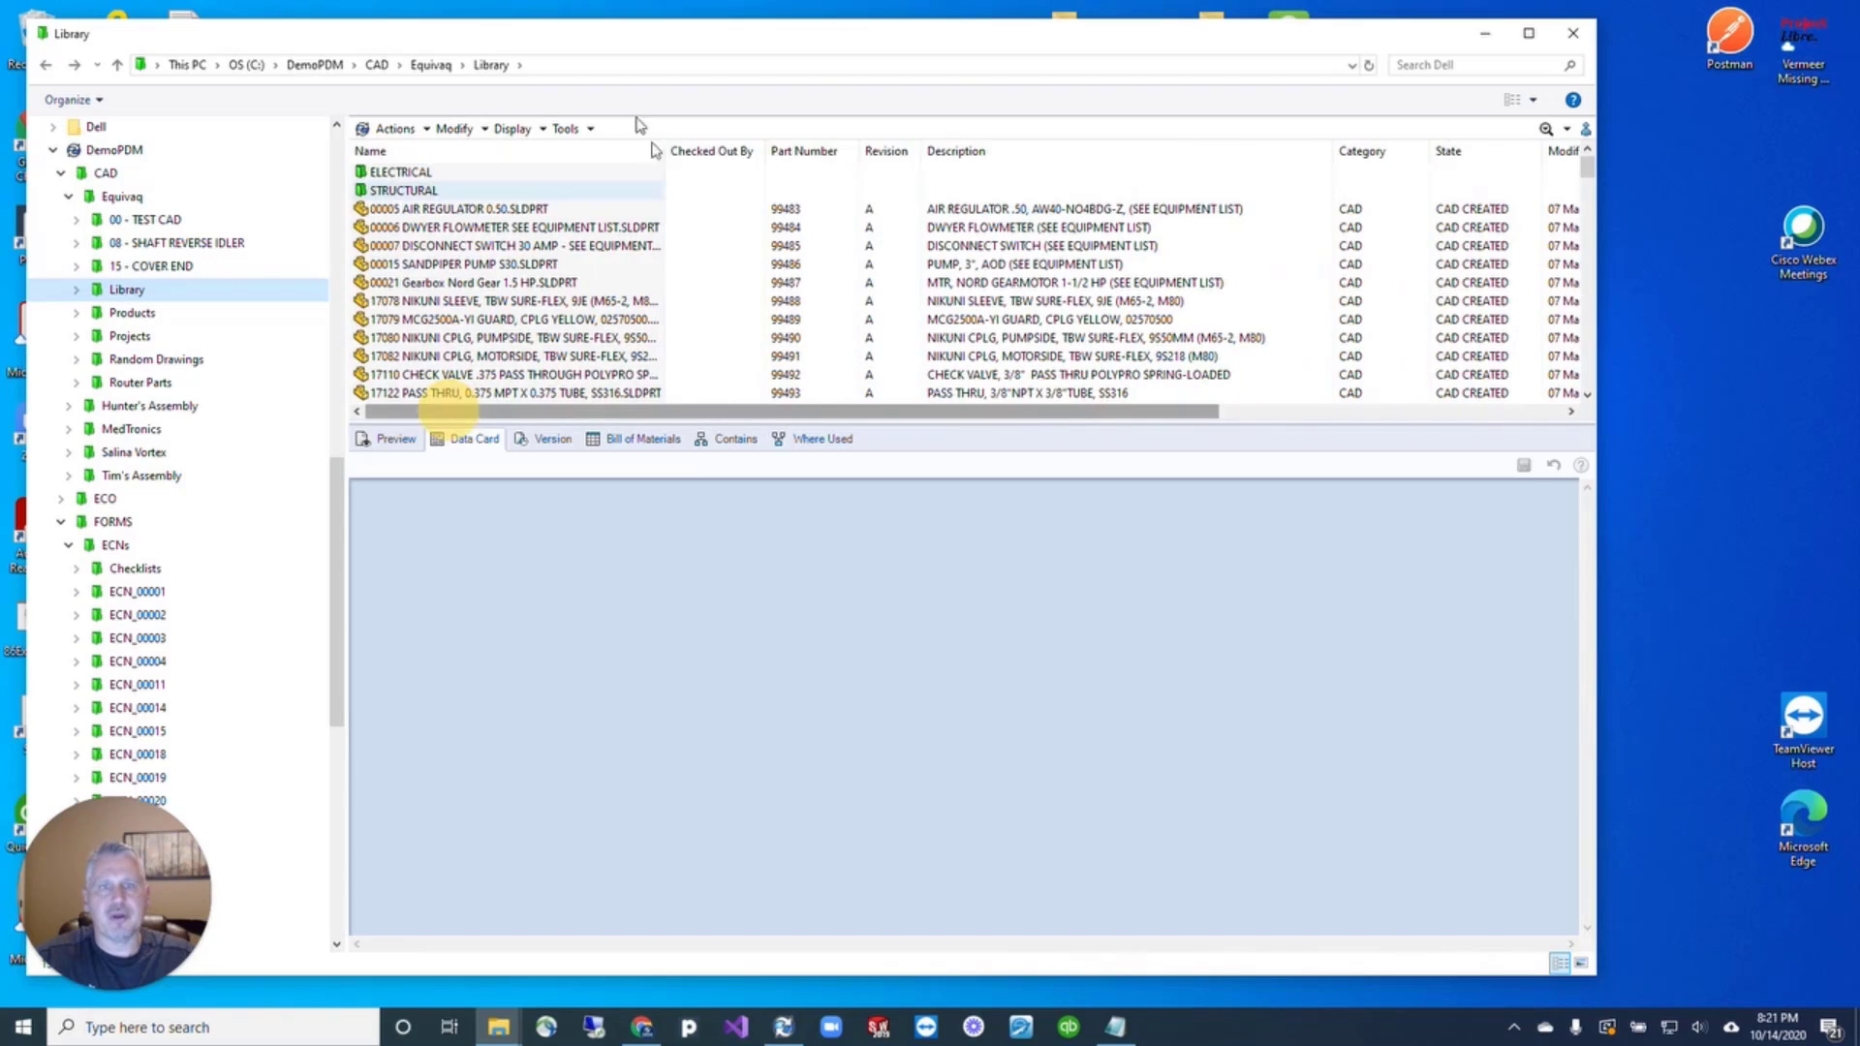
{"action": "left_click_drag", "start_coordinate": [801, 151], "coordinate": [746, 150]}
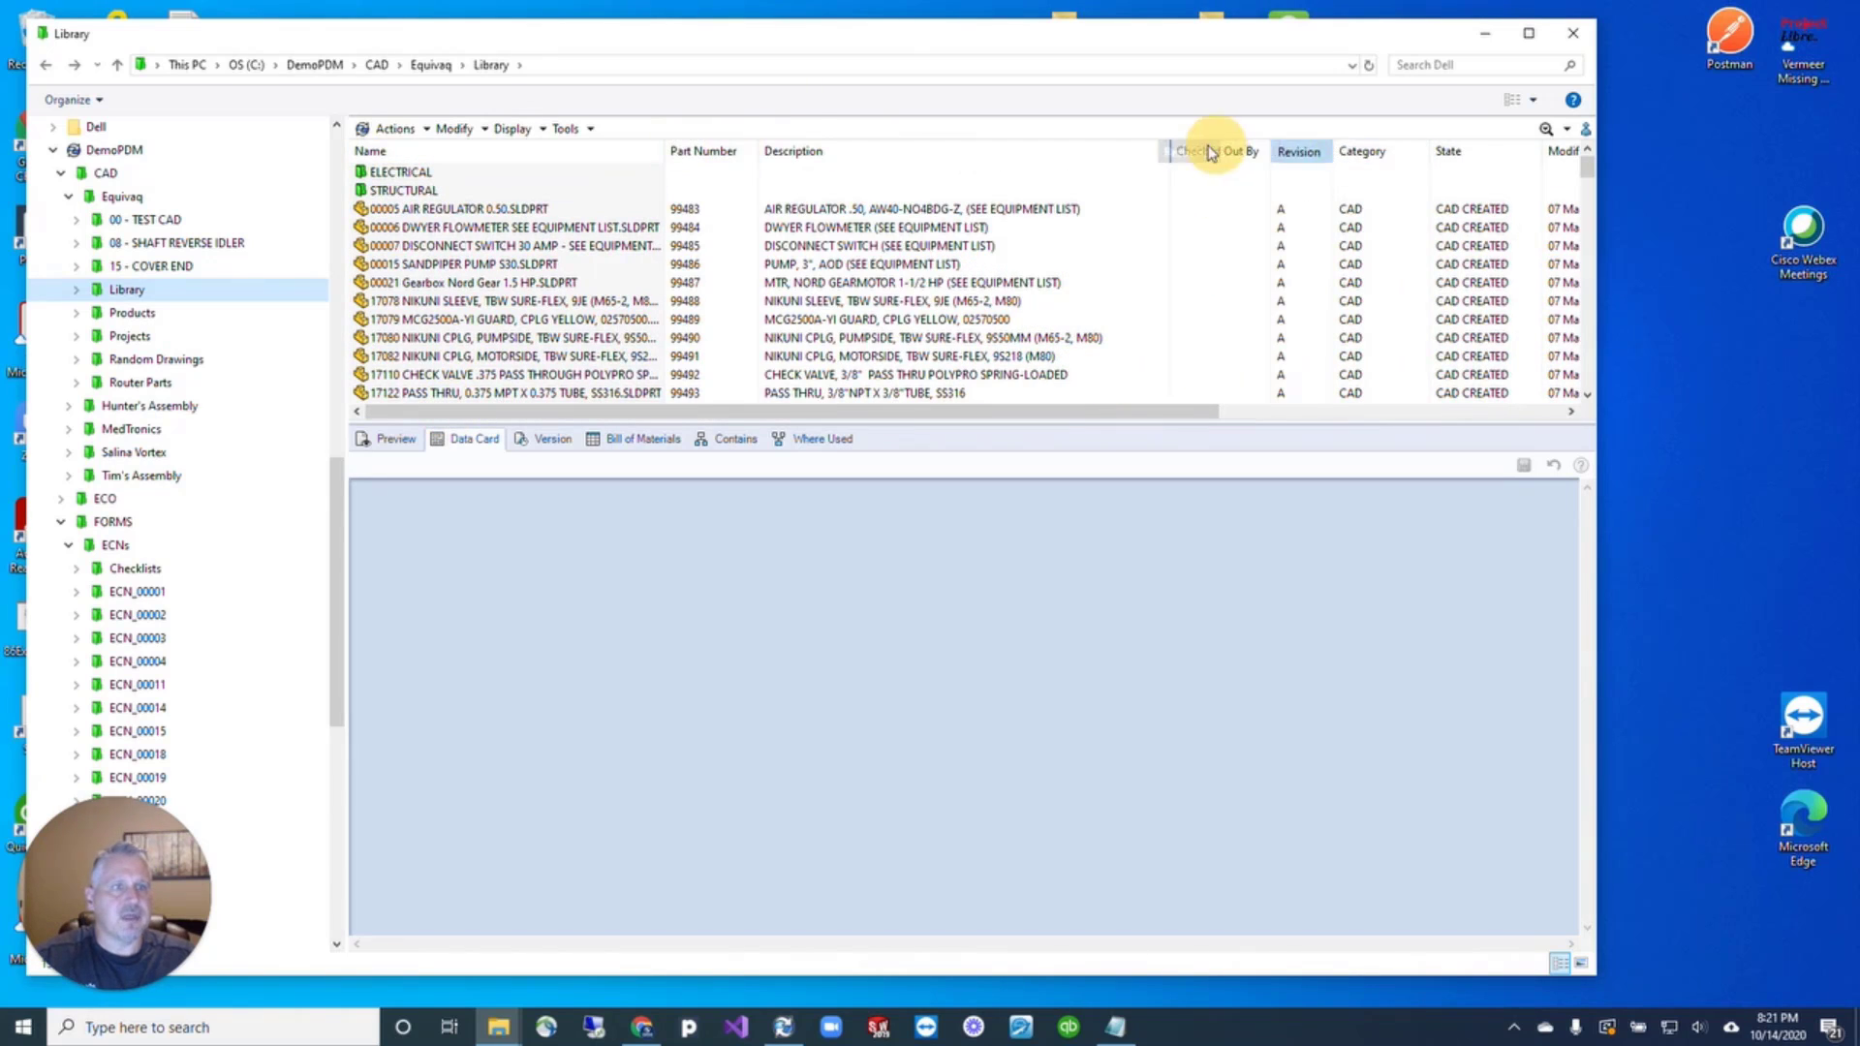
{"action": "left_click_drag", "start_coordinate": [1209, 152], "coordinate": [1238, 161]}
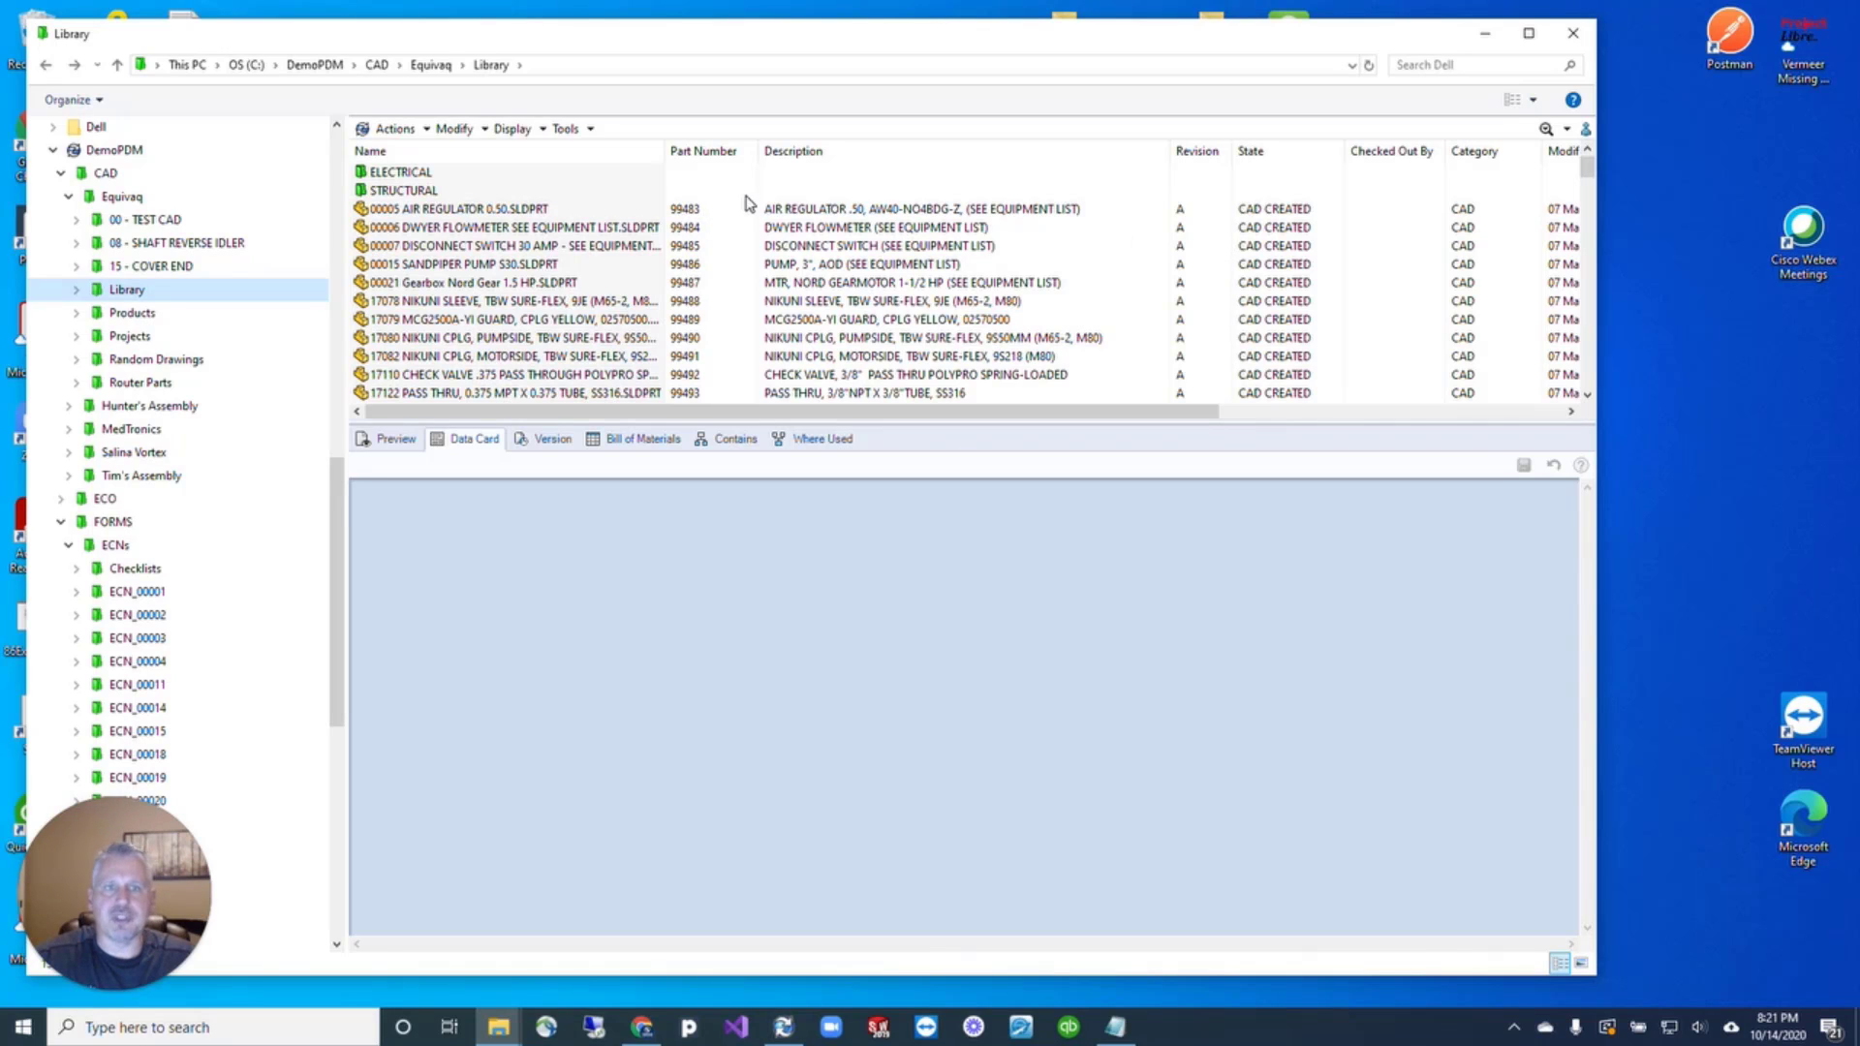
Sort the Library list by Part Number, Description, then Revision, ending with revision 00 first
{"action": "left_click", "coordinate": [728, 155]}
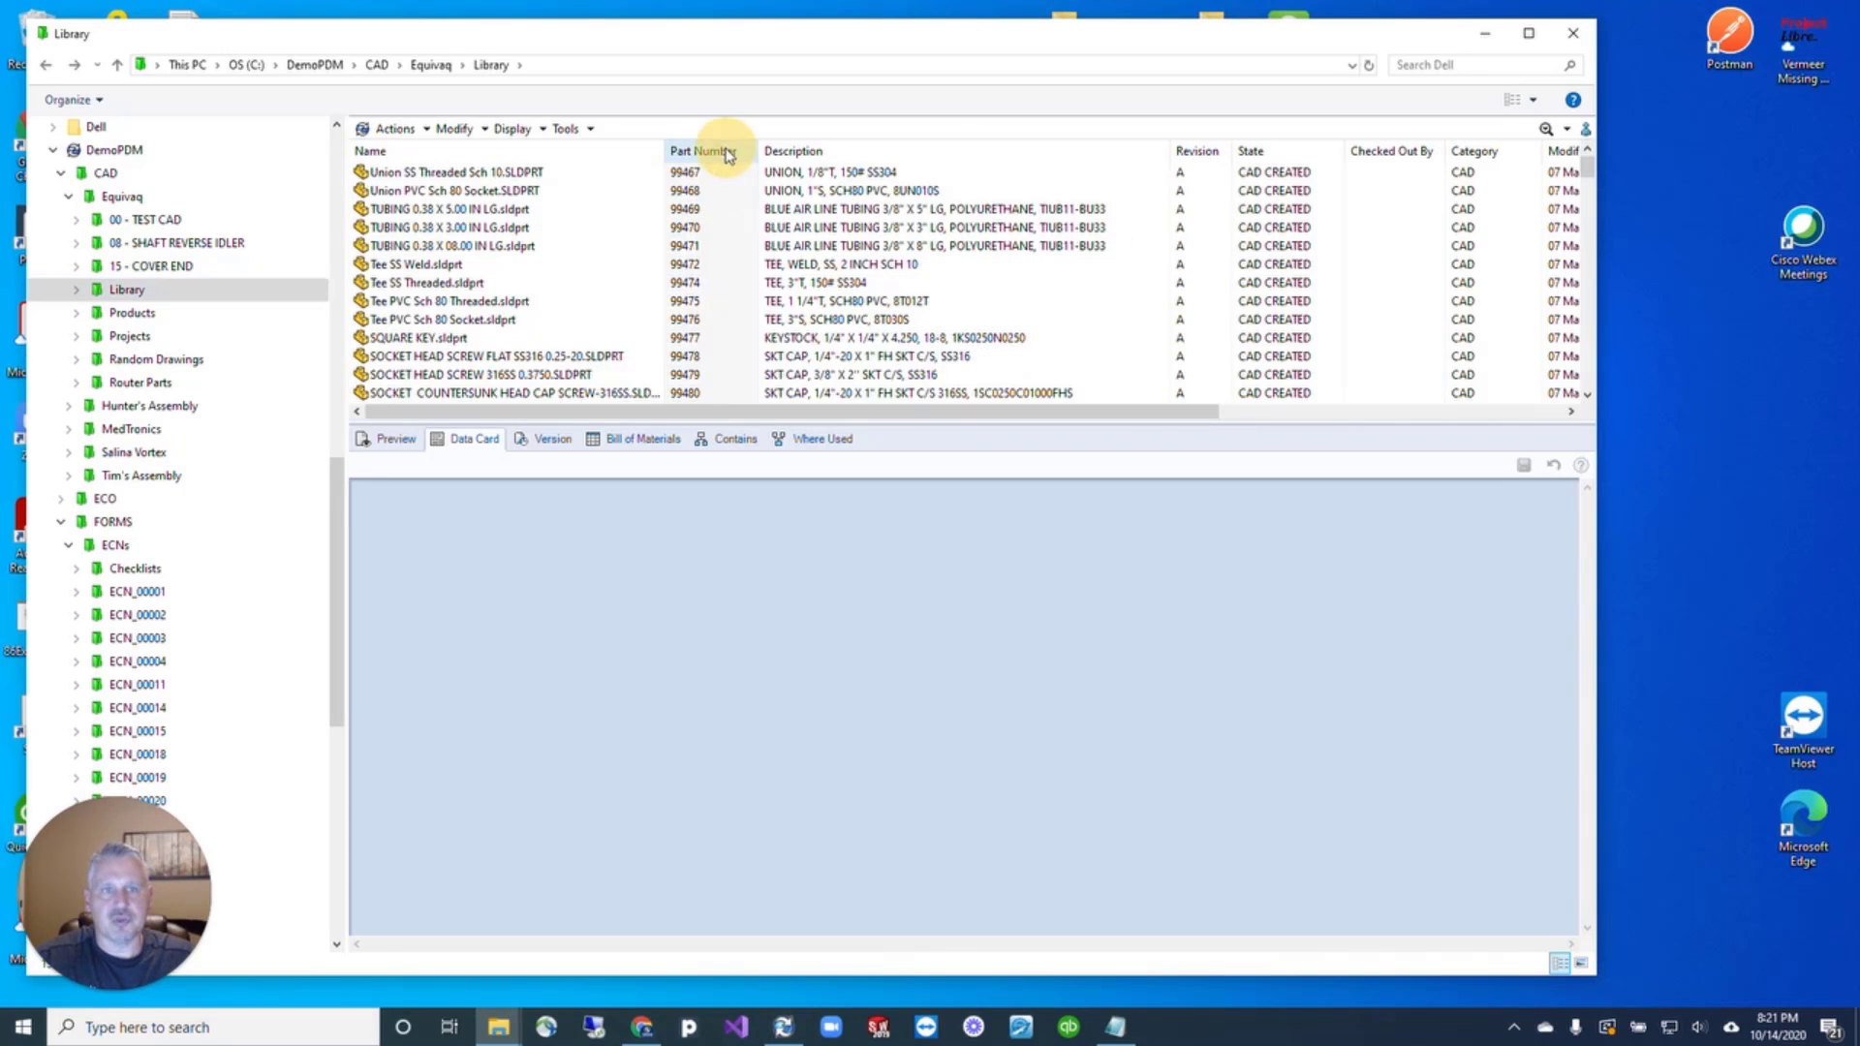
{"action": "left_click", "coordinate": [821, 152]}
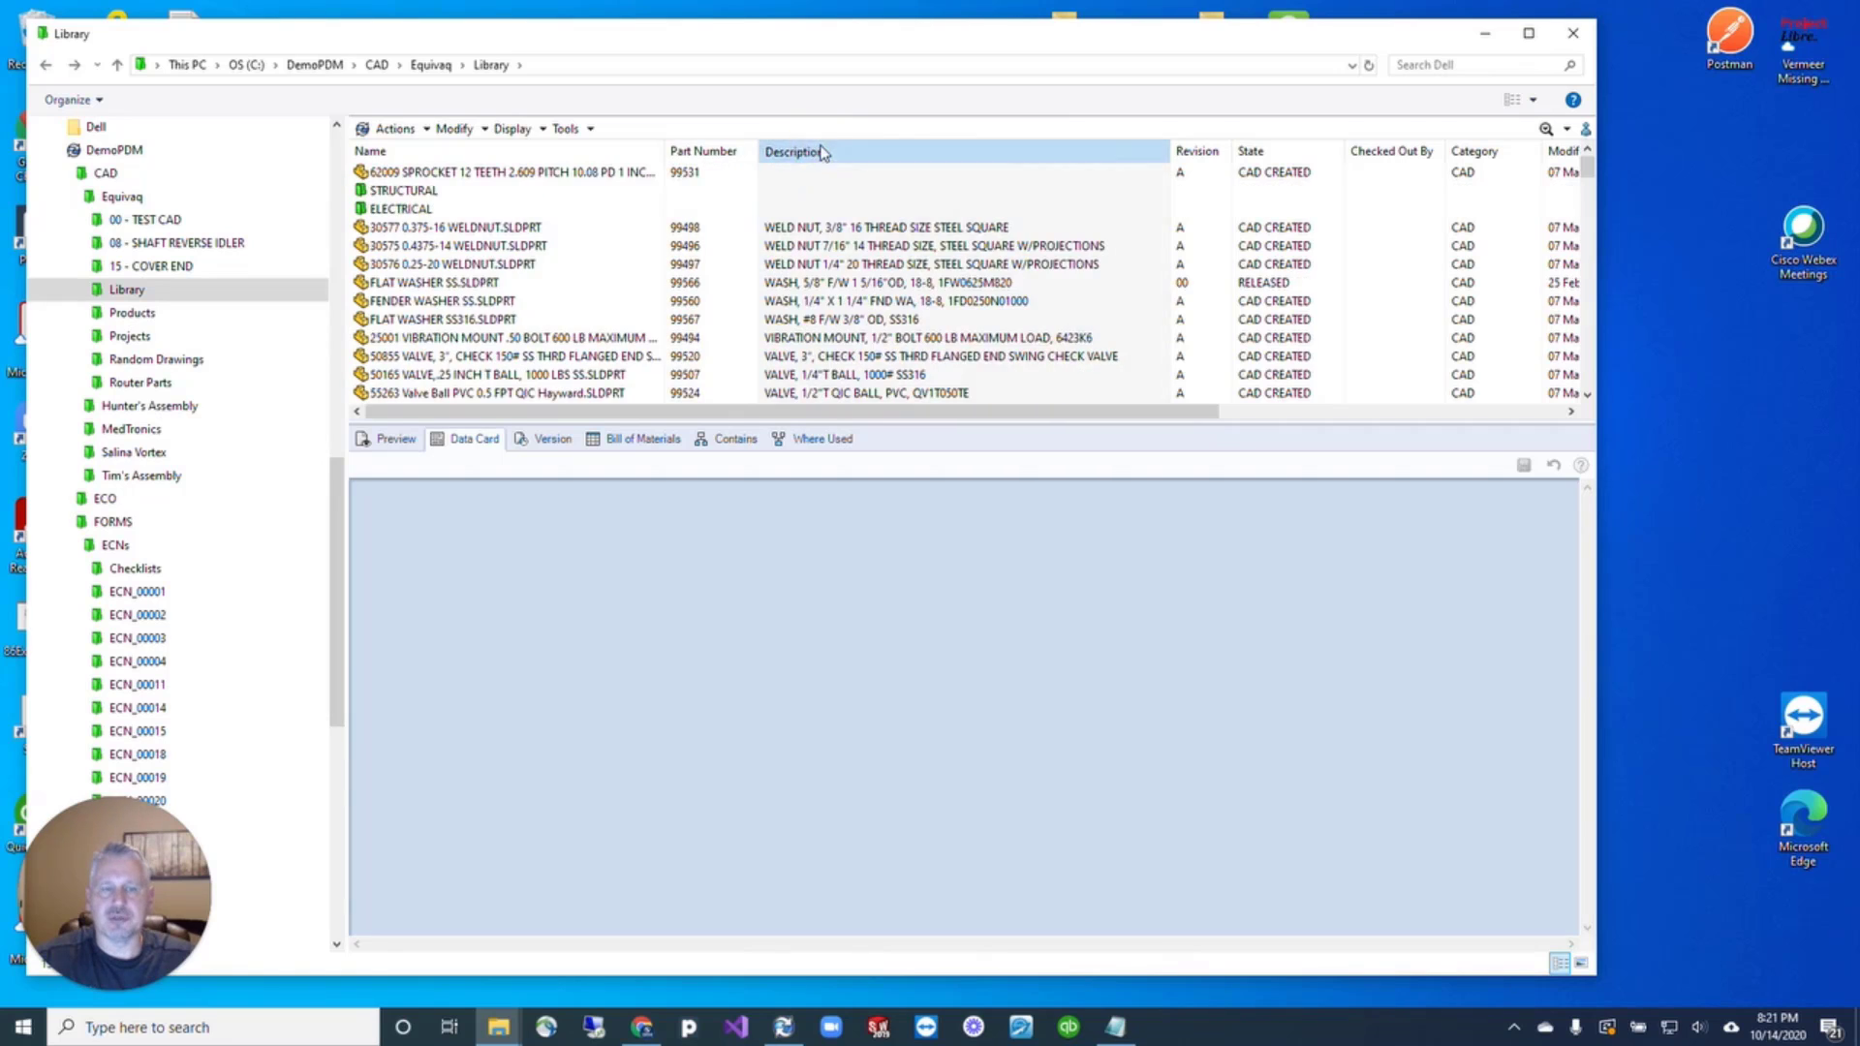
{"action": "left_click", "coordinate": [822, 152]}
{"action": "left_click", "coordinate": [1194, 152]}
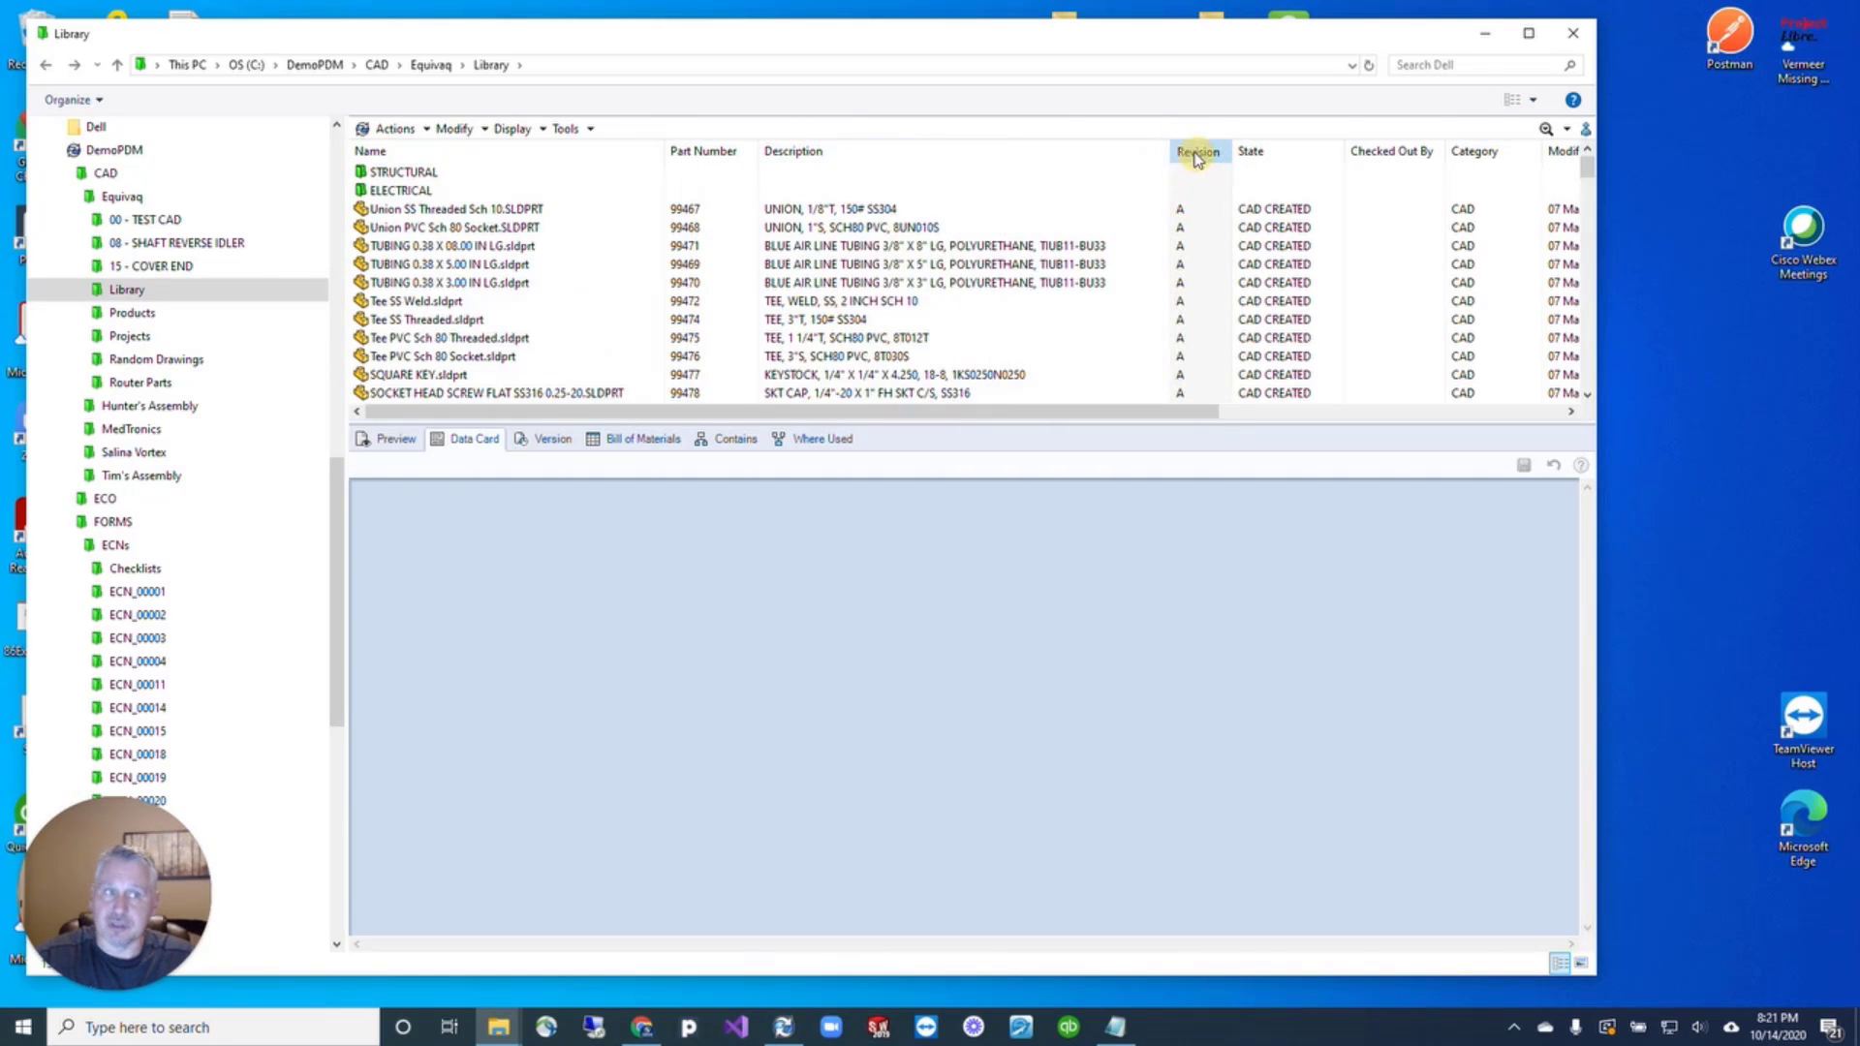
{"action": "left_click", "coordinate": [1199, 154]}
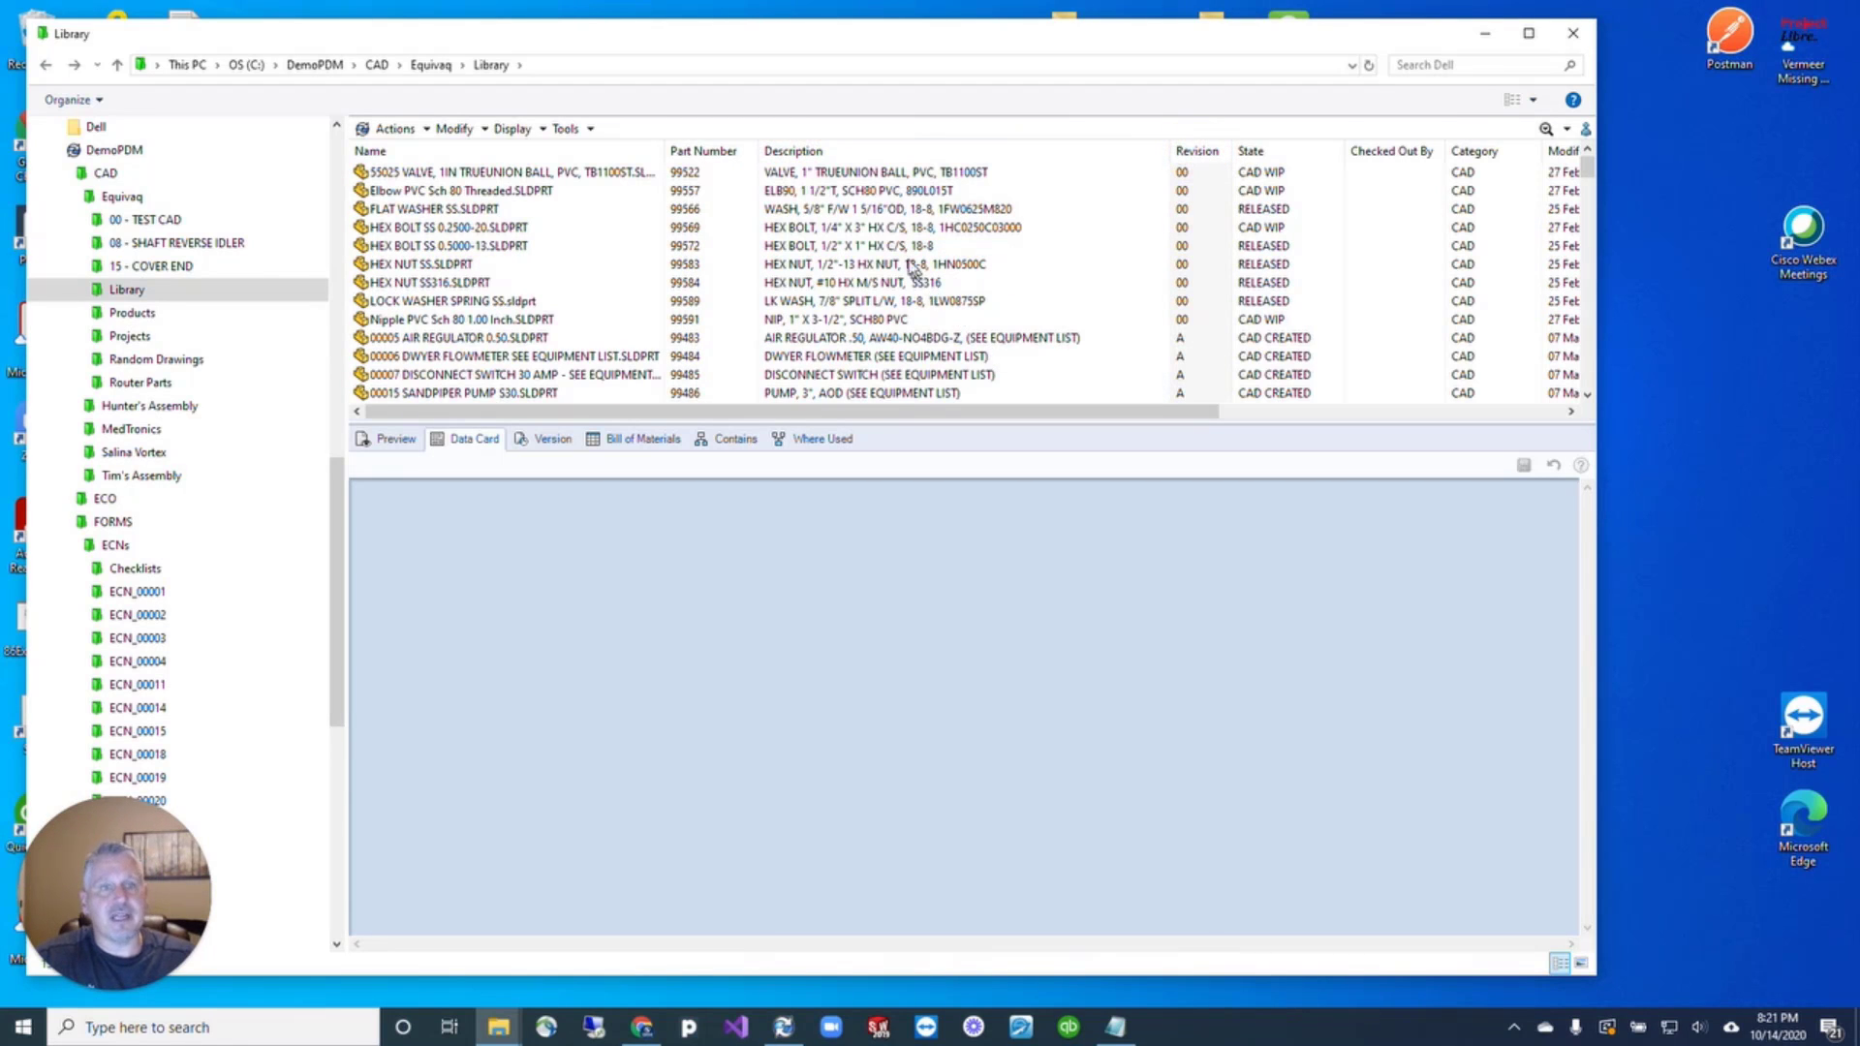